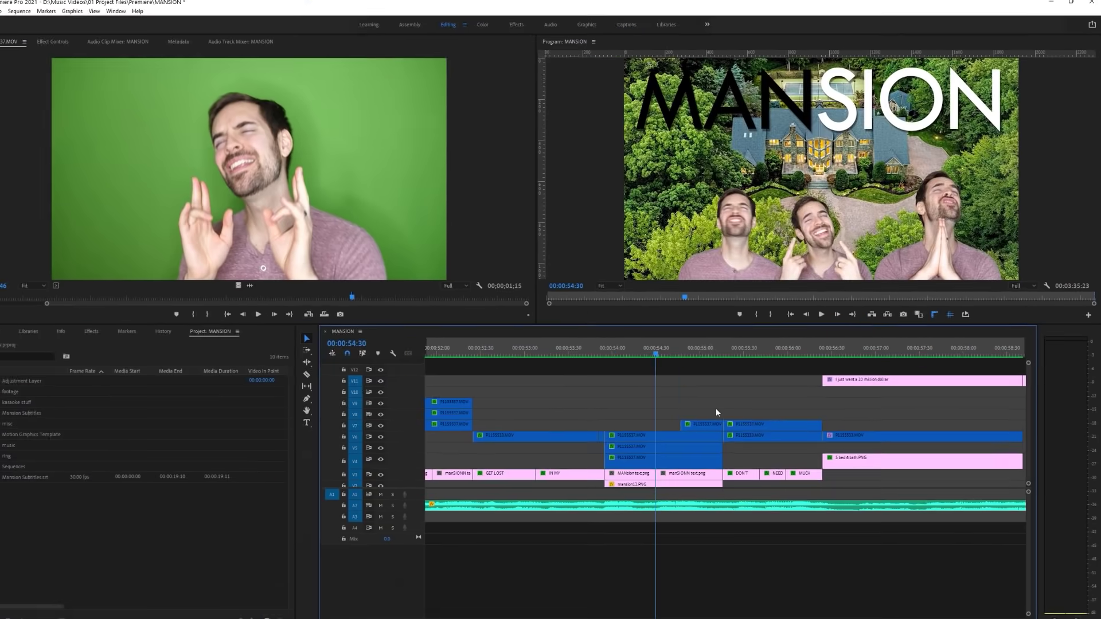
- Place the green-screen clip P1155537.MOV on track V8 above the mansion background shot and extend its end to match that shot
drag(782, 396, 626, 406)
drag(725, 403, 734, 403)
click(703, 382)
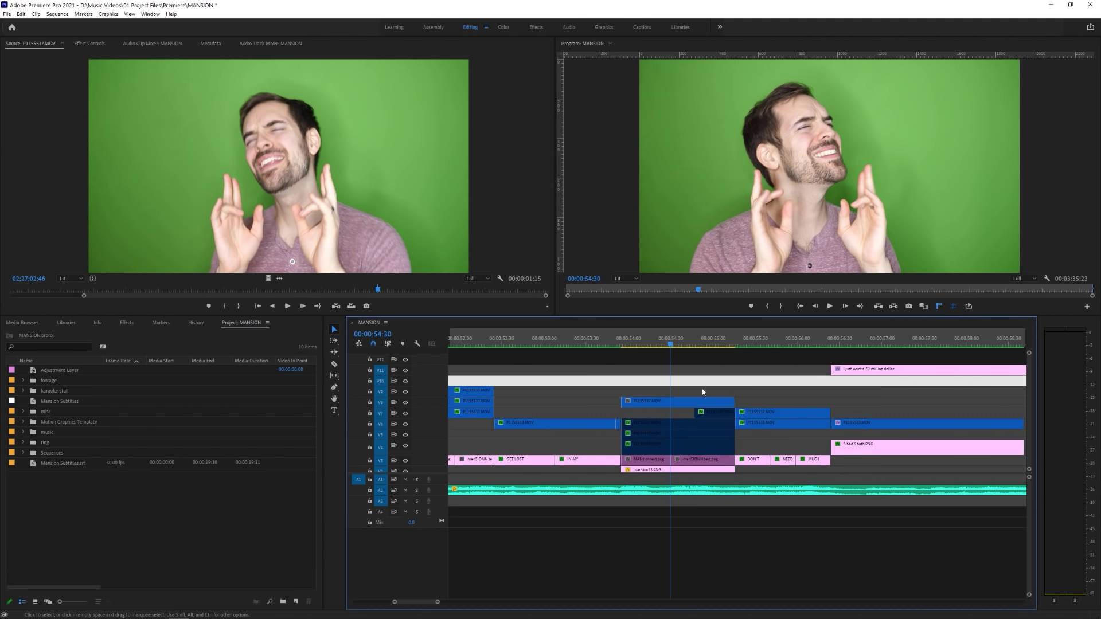
- Find the Ultra Key effect and apply it to the P1155537.MOV clip on track V8
click(691, 404)
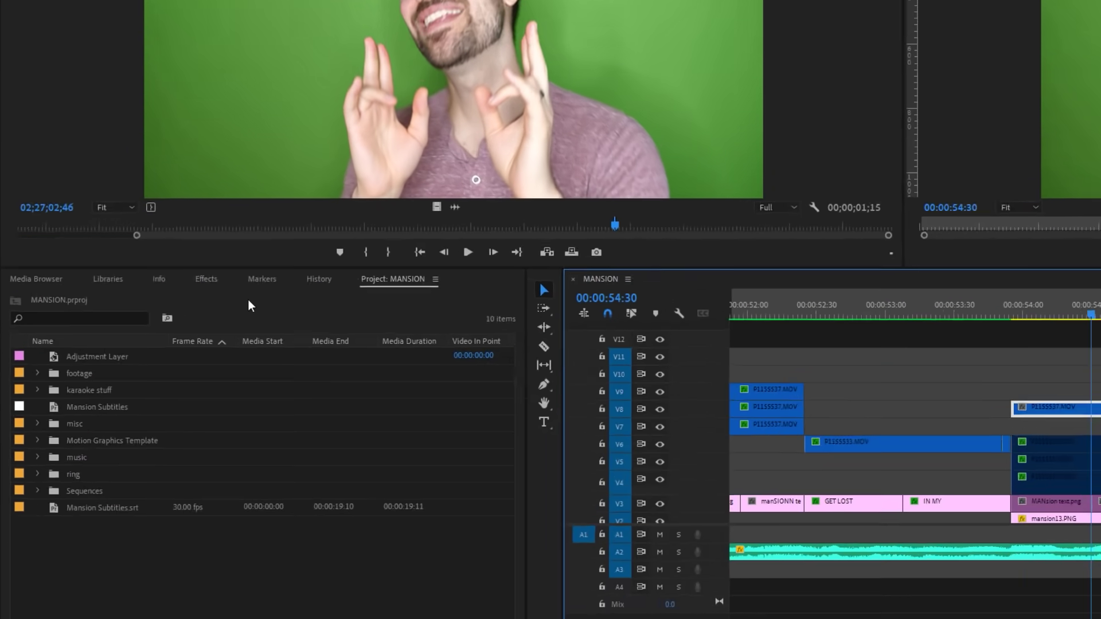
click(127, 323)
click(30, 335)
text(ultra key)
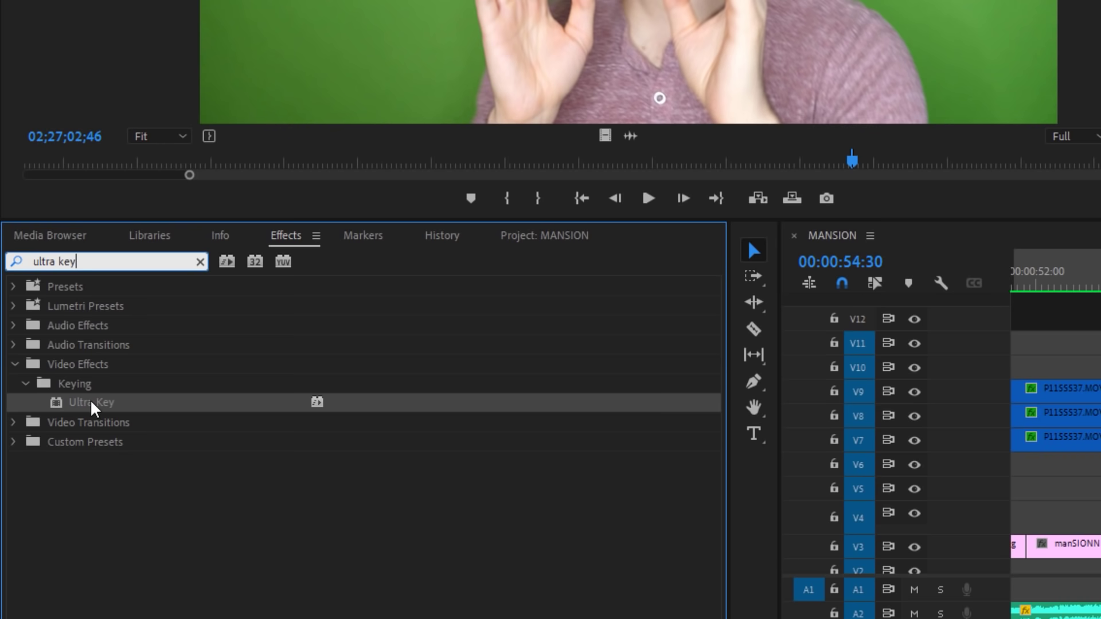
drag(92, 401, 641, 398)
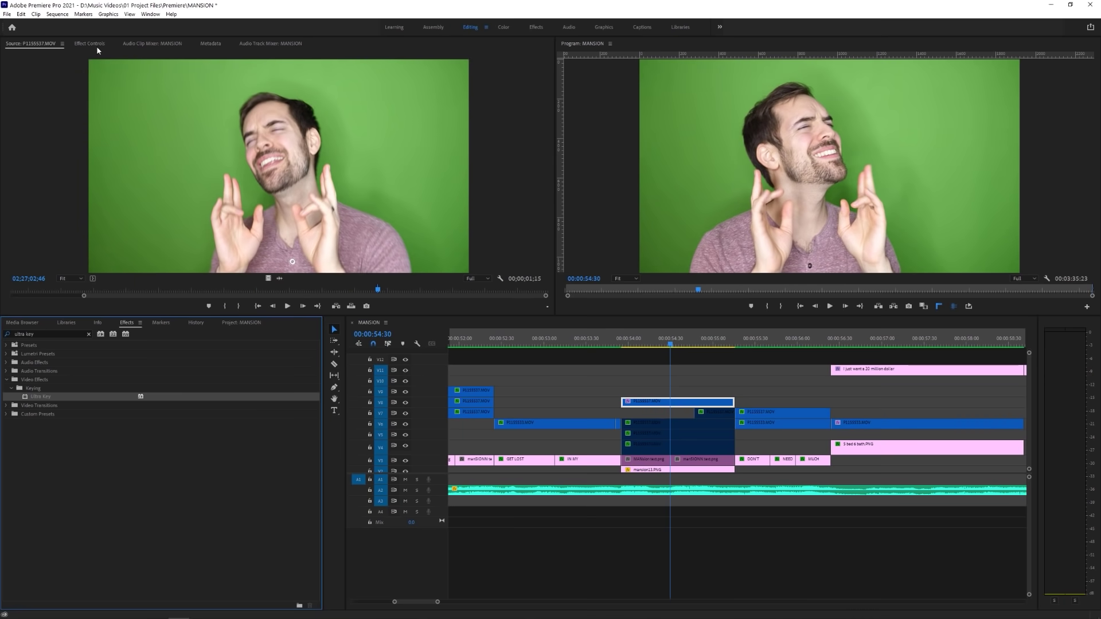
- Sample the green background as the Ultra Key color and set the effect's output to Alpha Channel
click(0, 0)
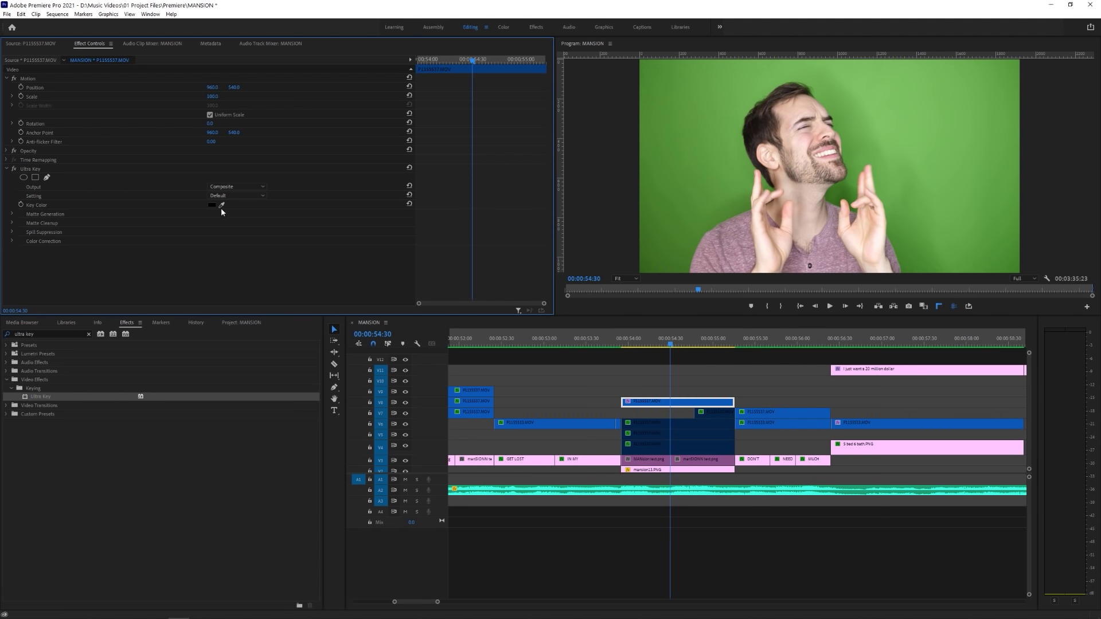
drag(223, 208, 848, 129)
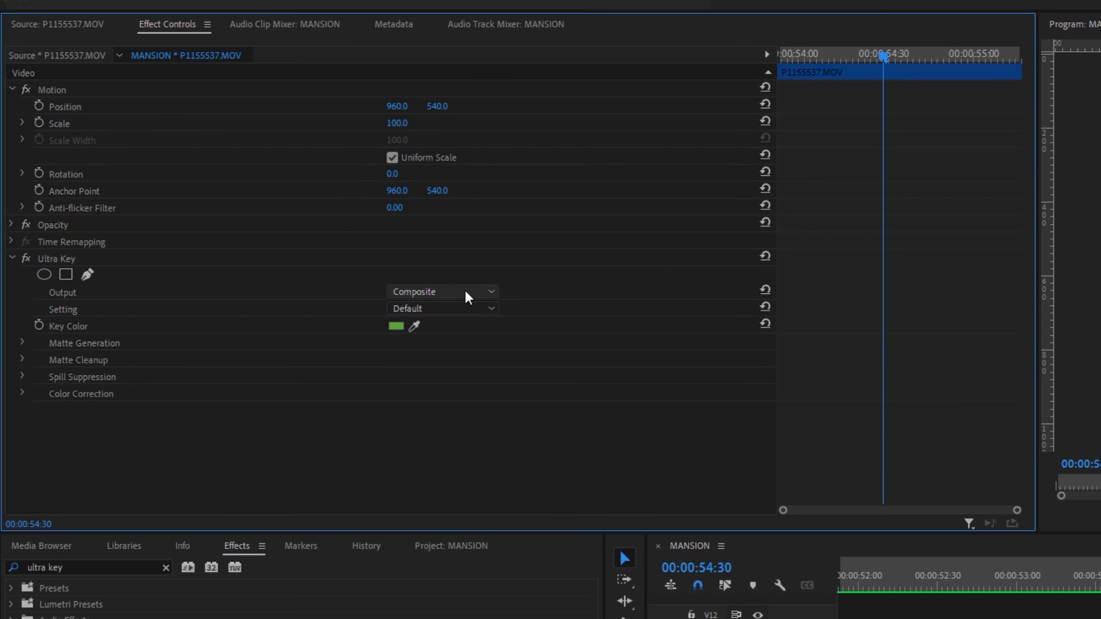
click(466, 291)
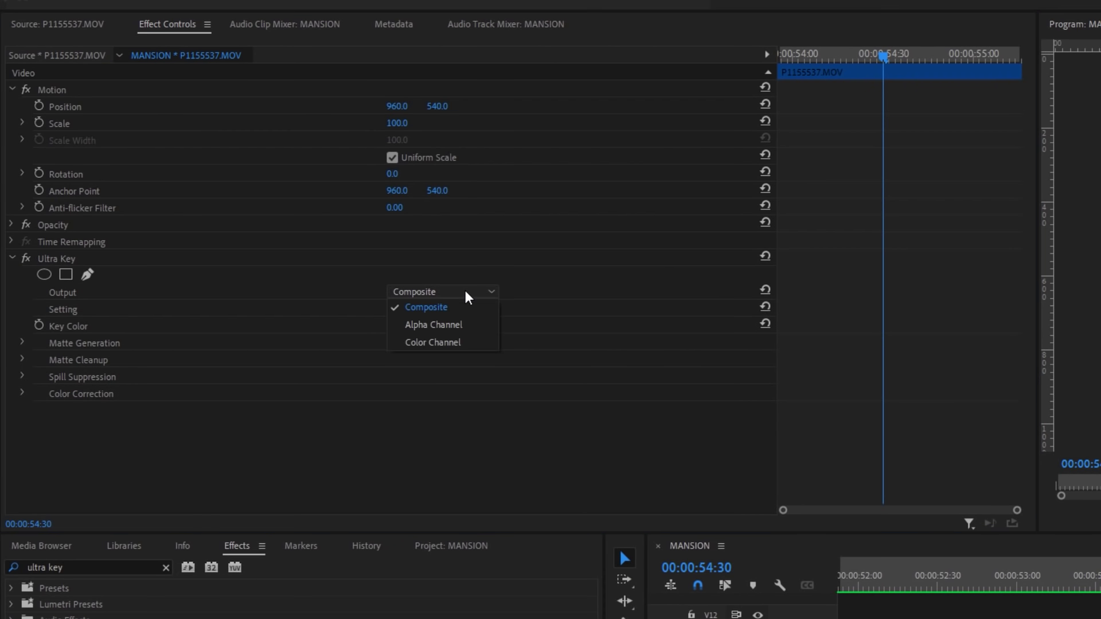
click(460, 324)
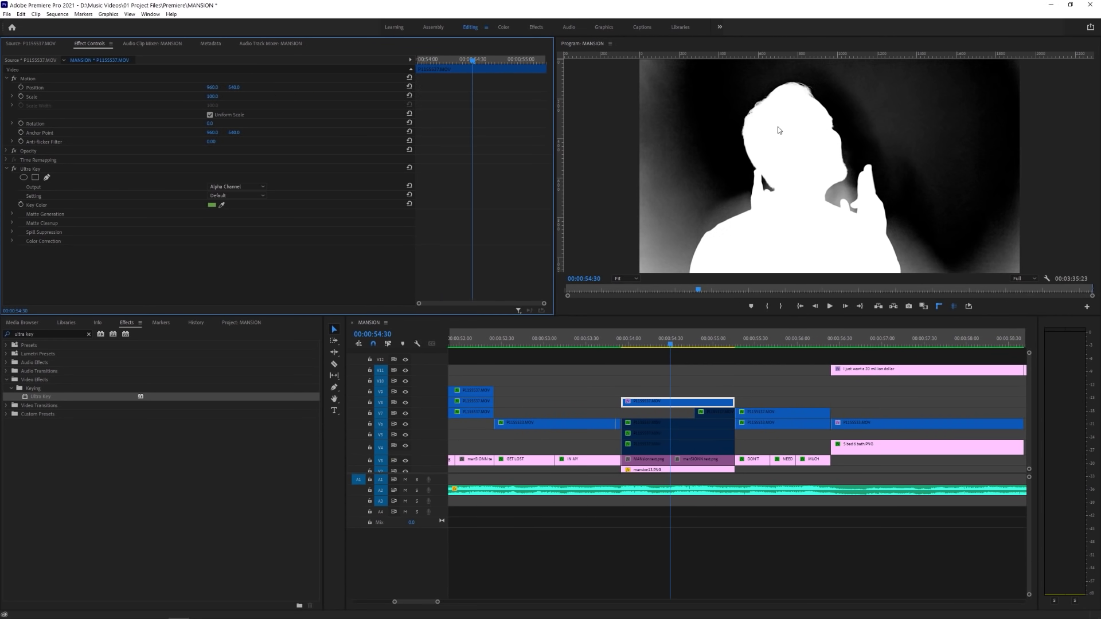
- Compare the Relaxed and Aggressive settings of Ultra Key, and choose Custom
click(262, 196)
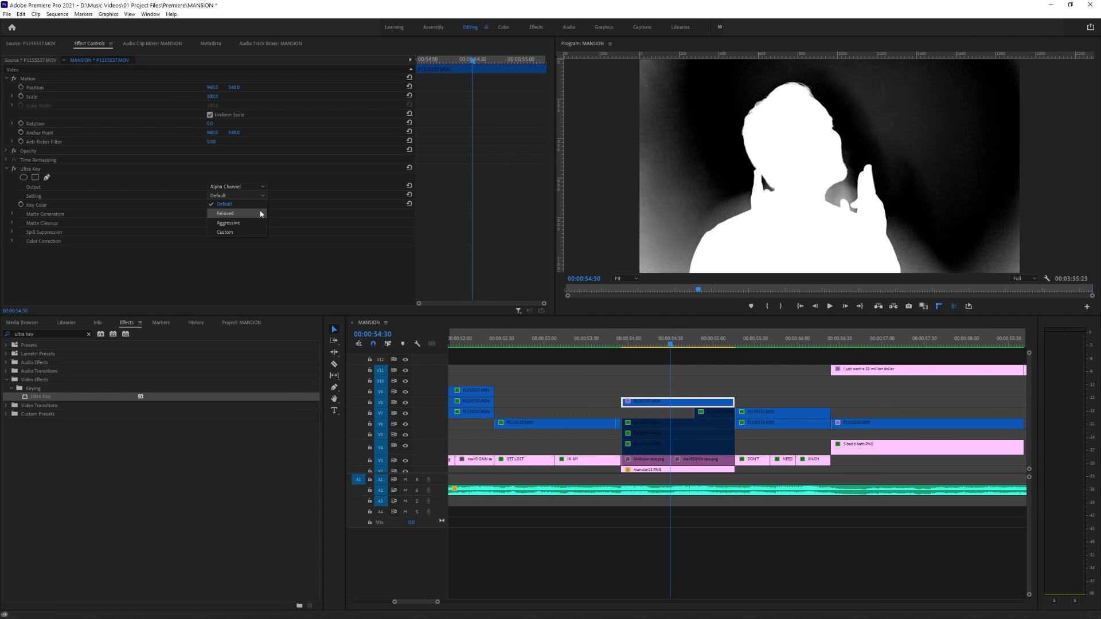
click(230, 213)
click(233, 196)
click(250, 223)
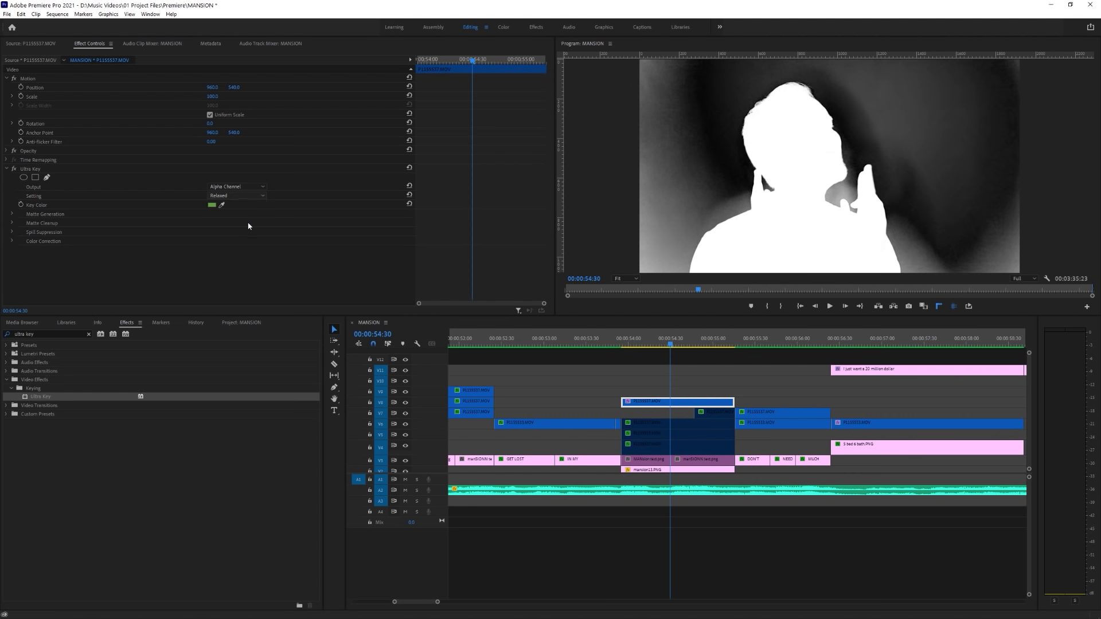
click(247, 196)
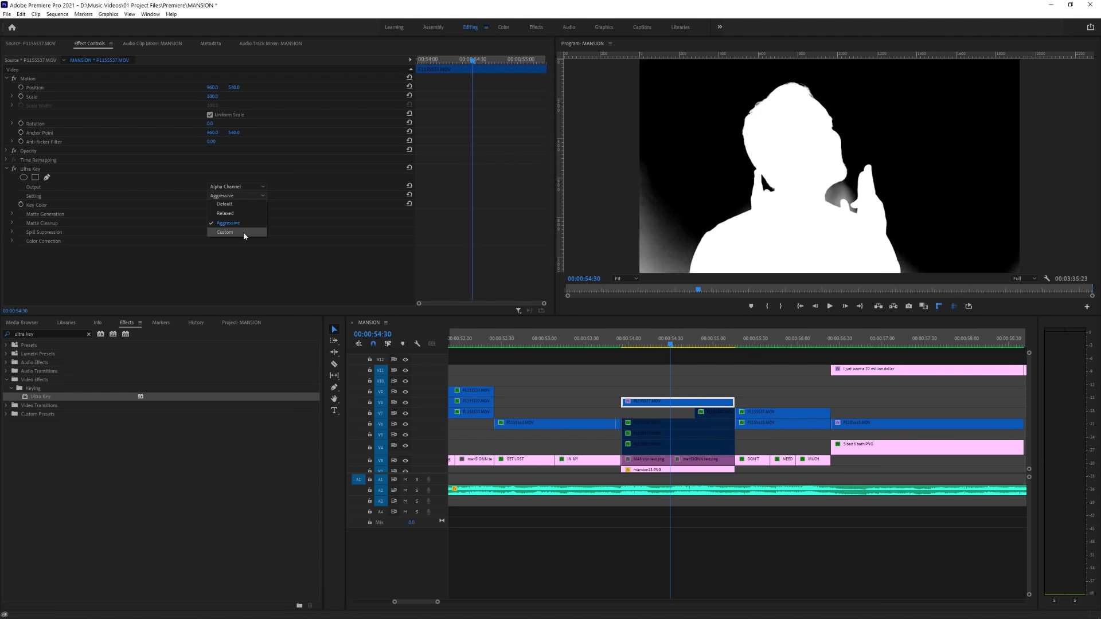
click(244, 233)
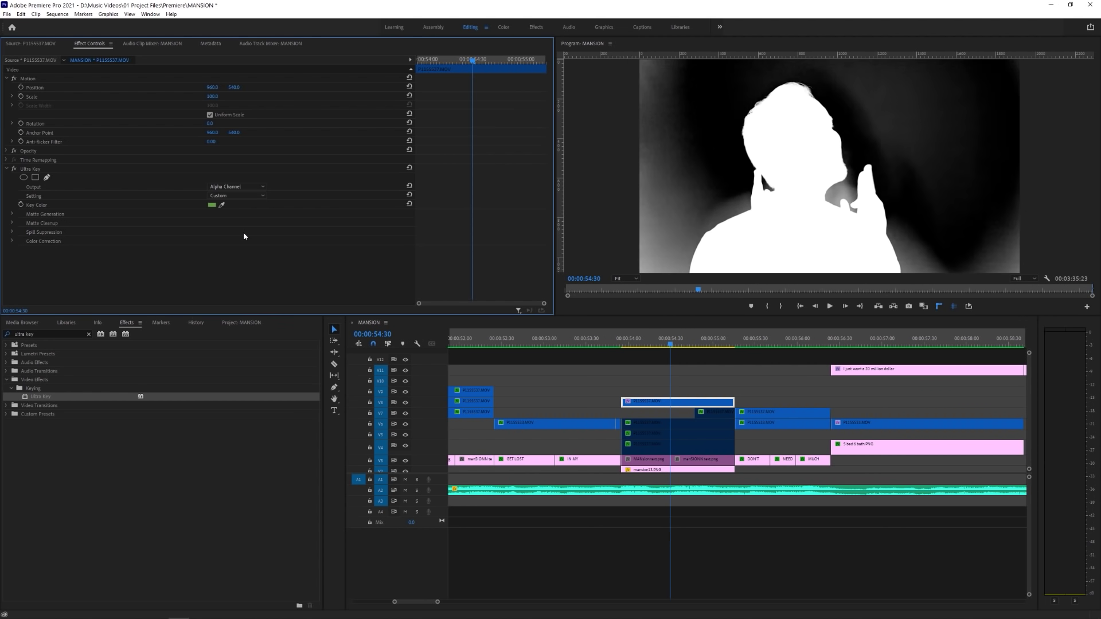
- Refine the matte generation with Transparency 42, Highlight 0 and Shadow 0, adjusting Tolerance and Pedestal for a clean black-and-white matte
click(12, 215)
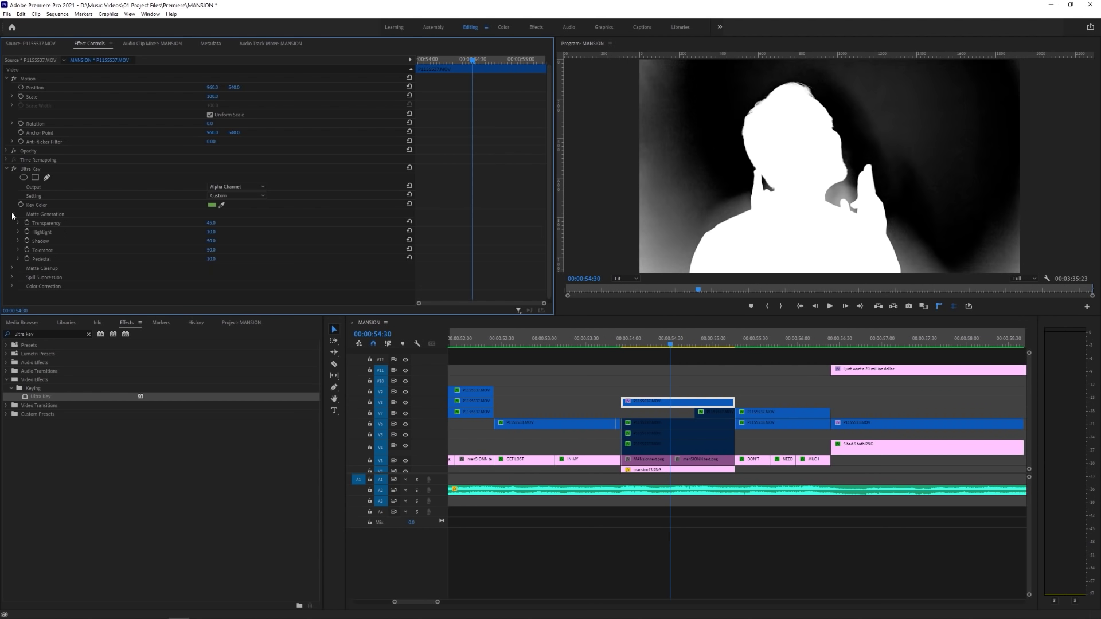
click(210, 223)
text(17)
key(Return)
drag(211, 222, 215, 259)
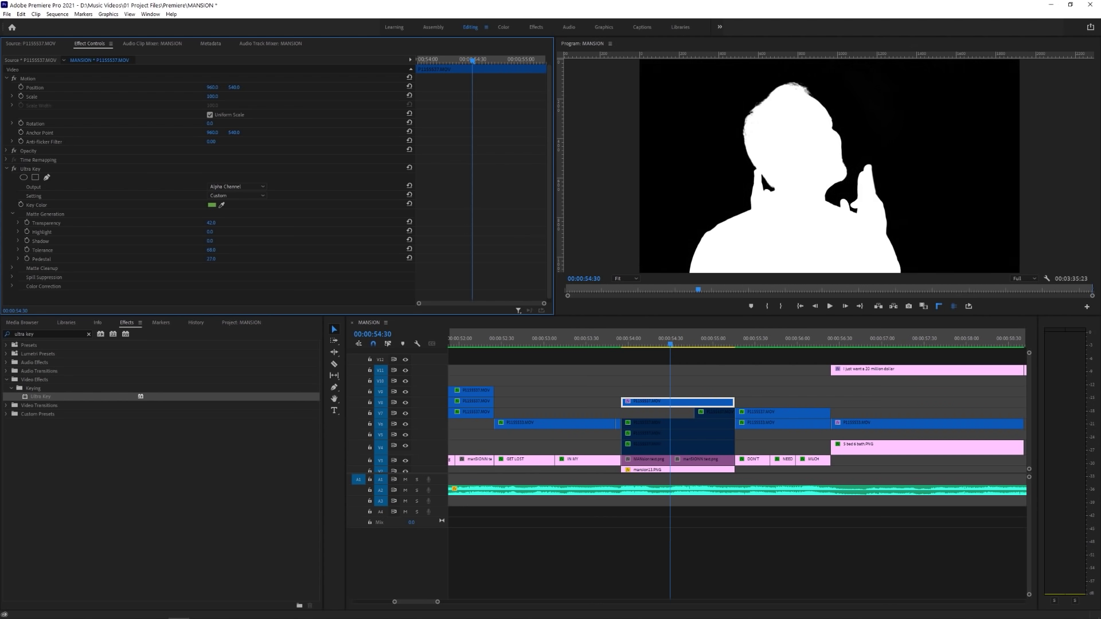
- Set the matte cleanup of Ultra Key to Soften 10, Contrast 31 and Mid Point 15
click(13, 214)
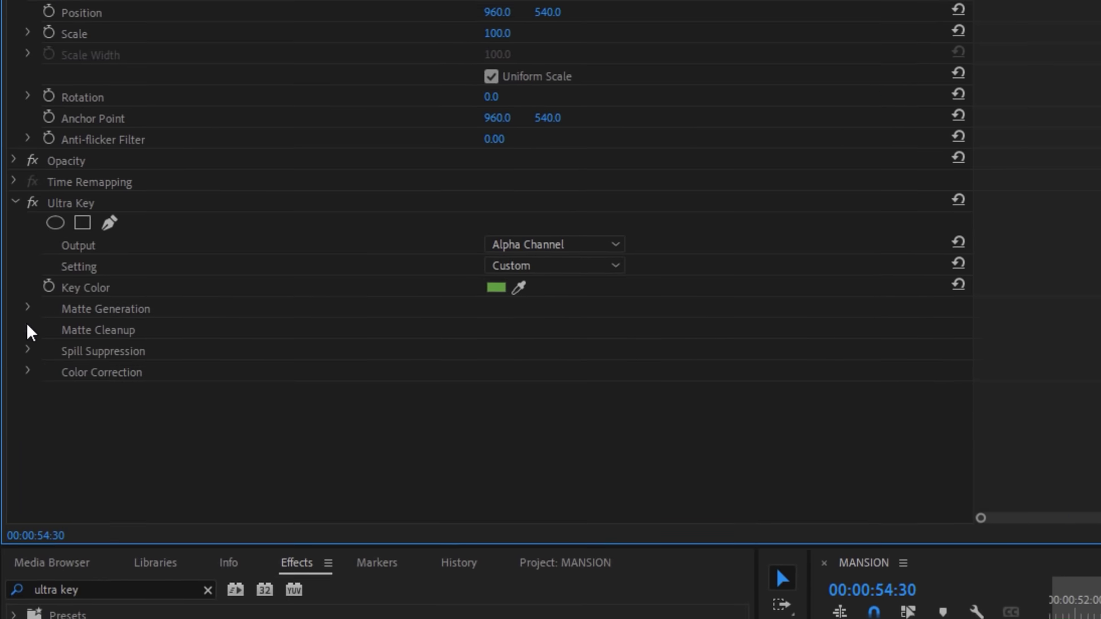
click(13, 223)
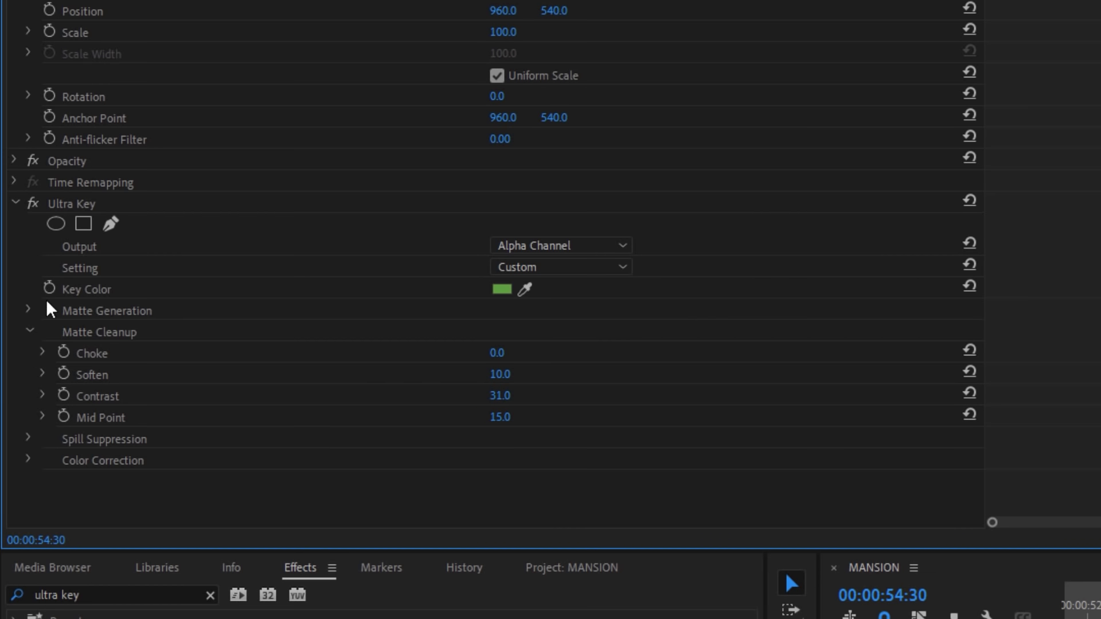
click(30, 331)
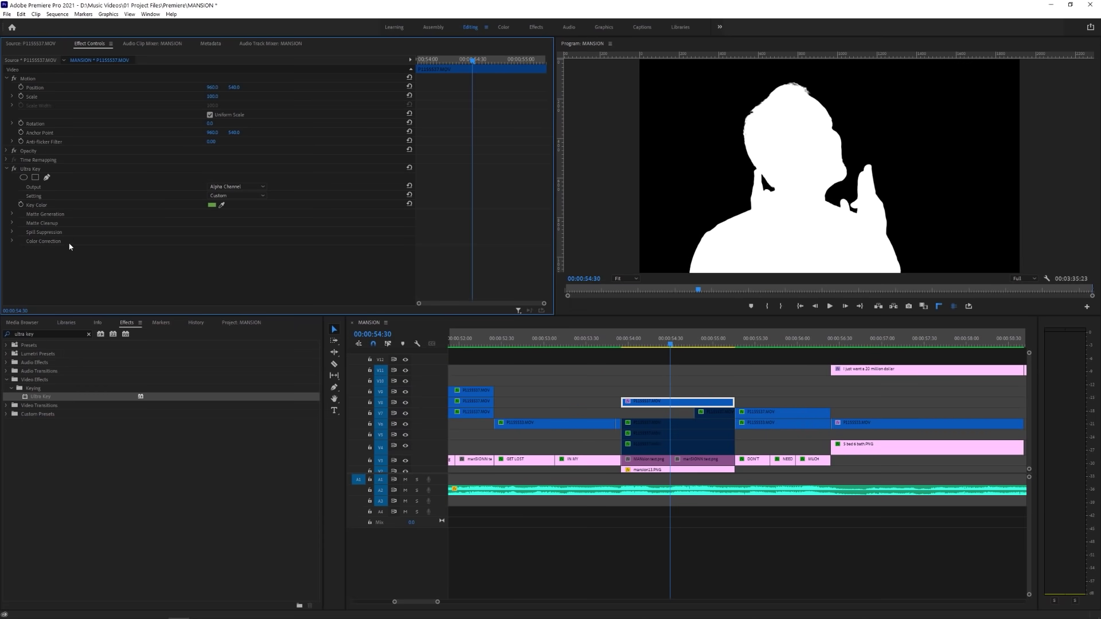
- Return the Ultra Key output to Composite and scale the keyed clip down to 52
click(236, 187)
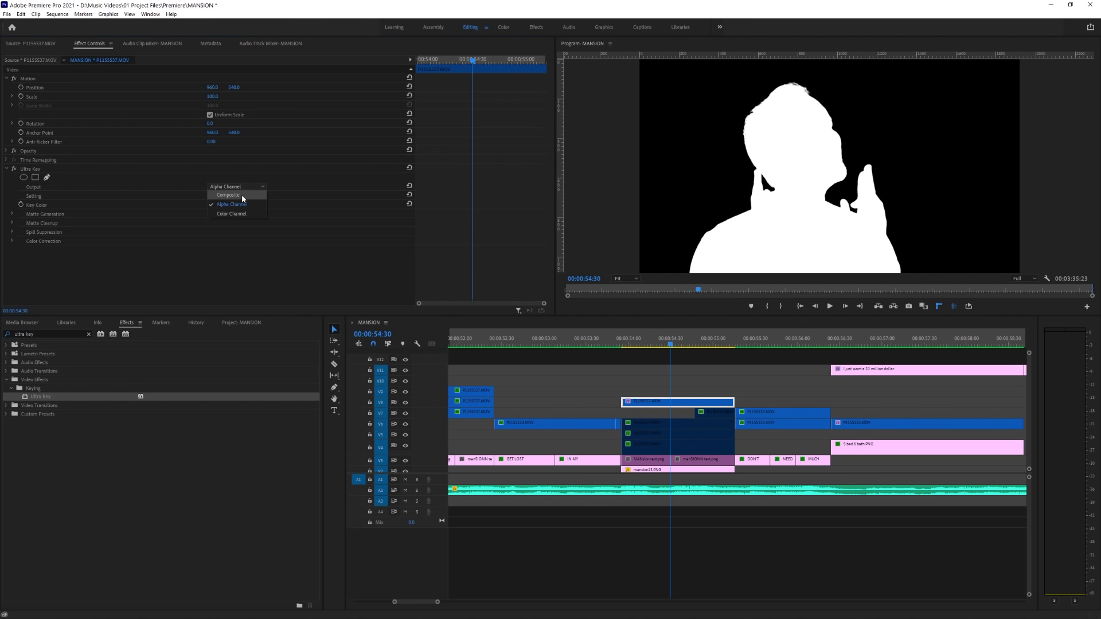
click(242, 198)
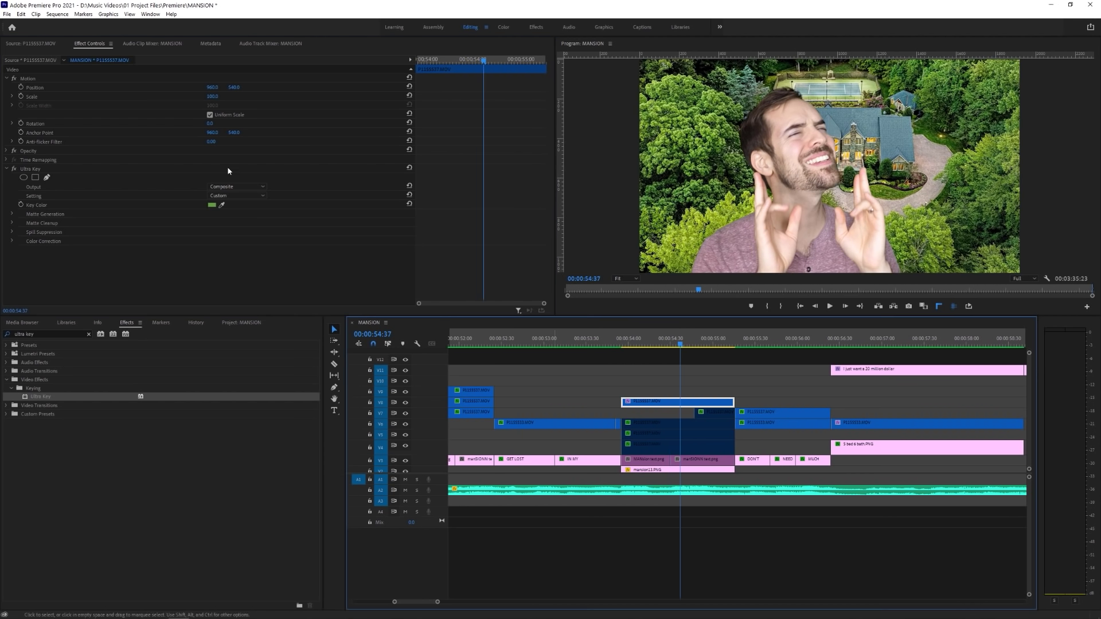
drag(211, 97, 144, 90)
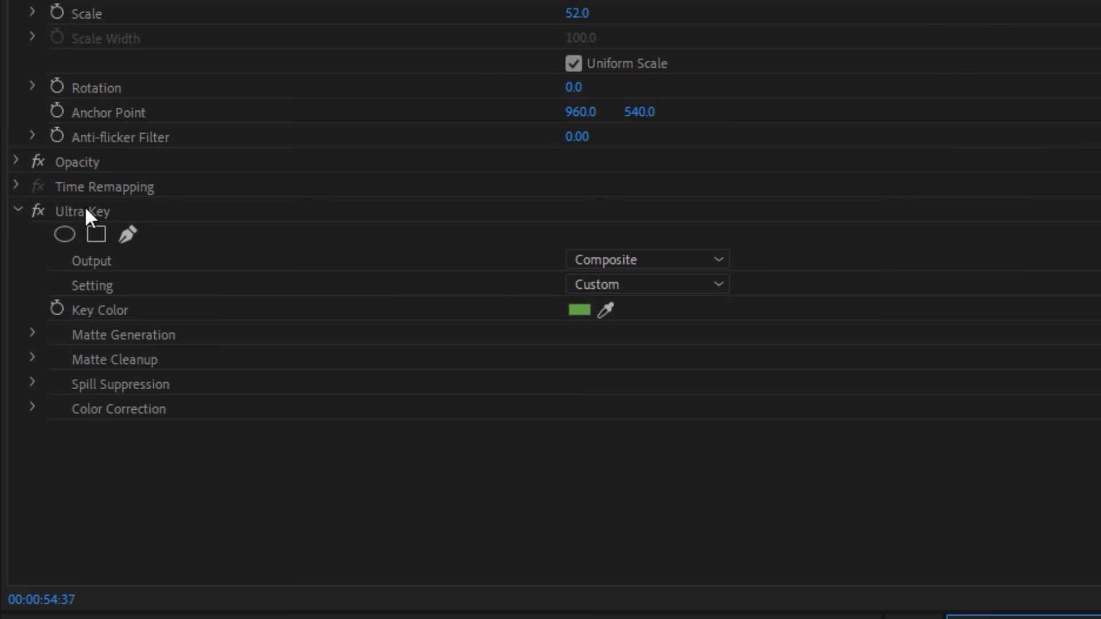
- Save the configured Ultra Key effect as a preset named Mansion Key
click(43, 175)
right_click(44, 175)
click(205, 250)
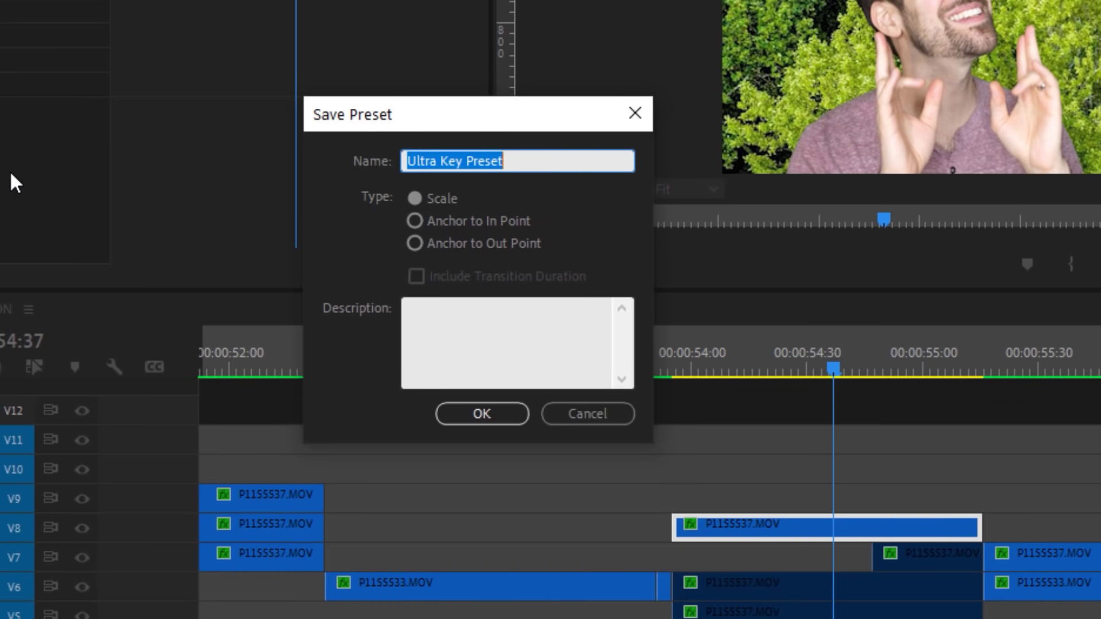
text(Mansion Key)
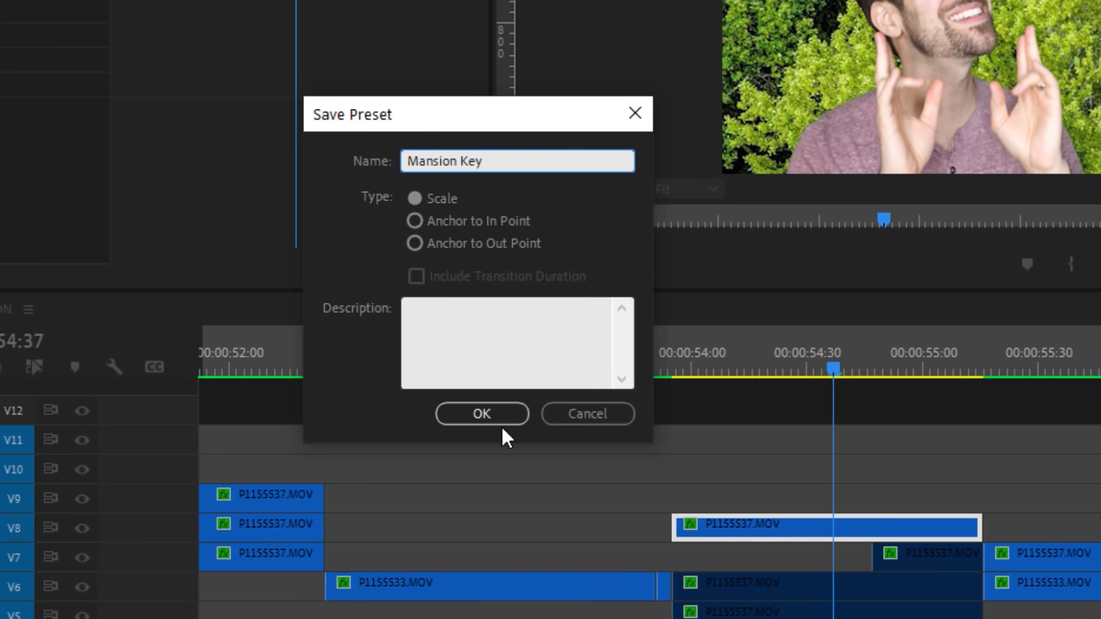
click(498, 417)
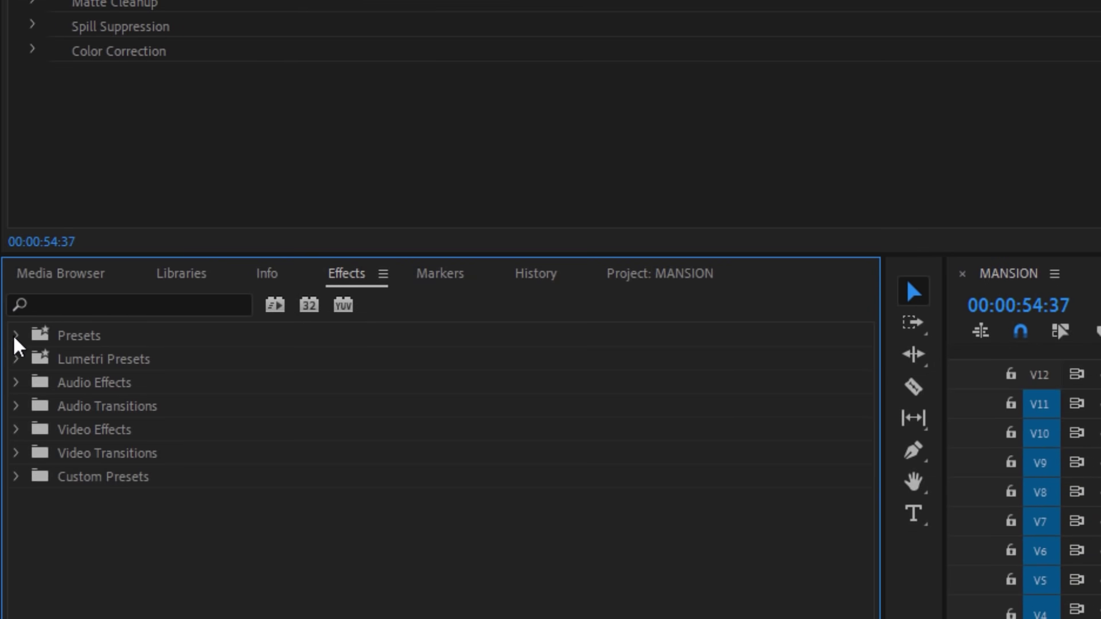
- Apply the Mansion Key preset to the green-screen P1155537.MOV clip on track V7 in the DON'T shot
click(17, 336)
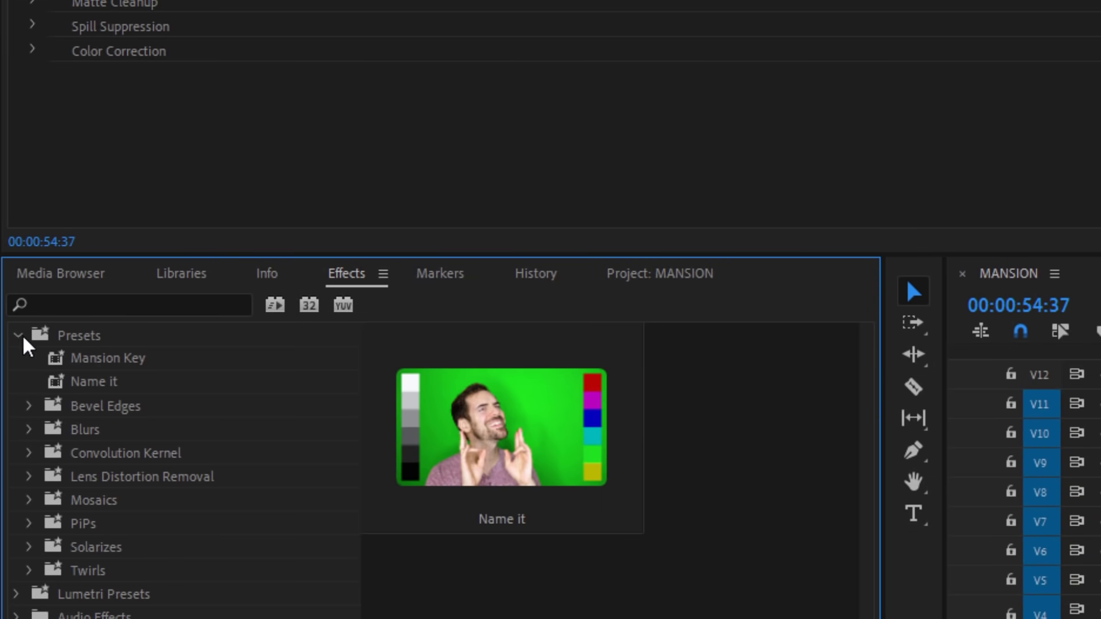
click(125, 362)
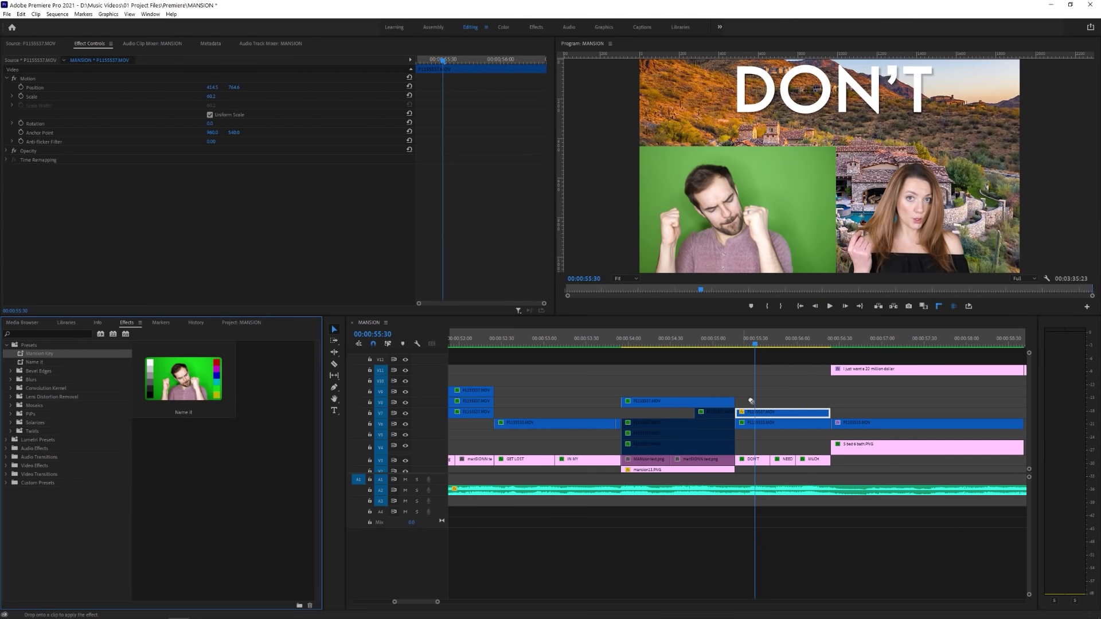
drag(751, 401, 770, 417)
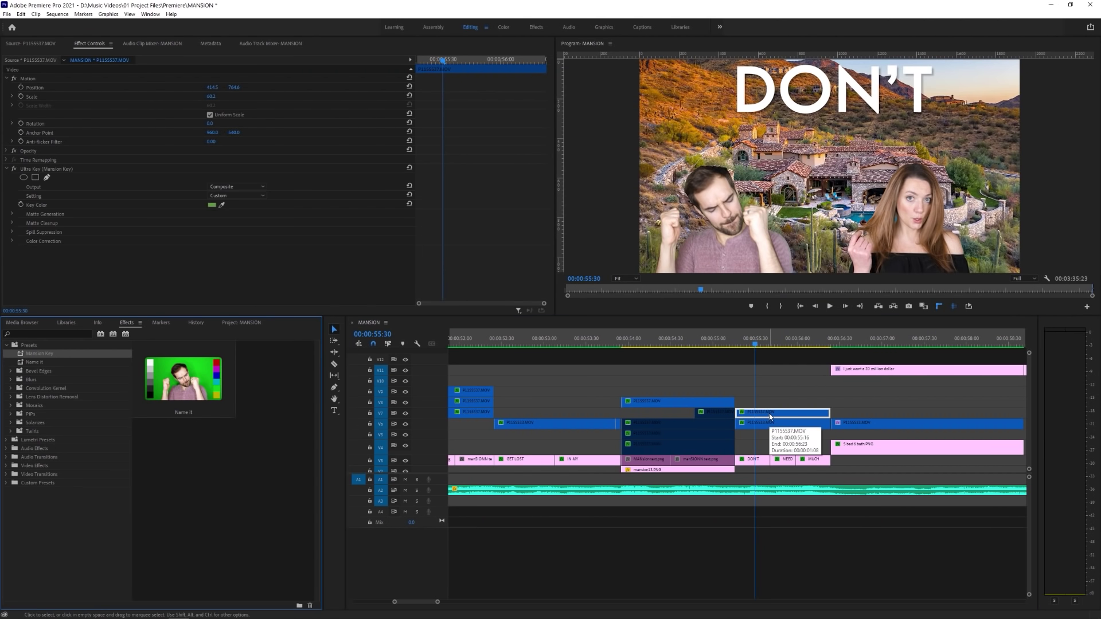
click(660, 409)
click(7, 345)
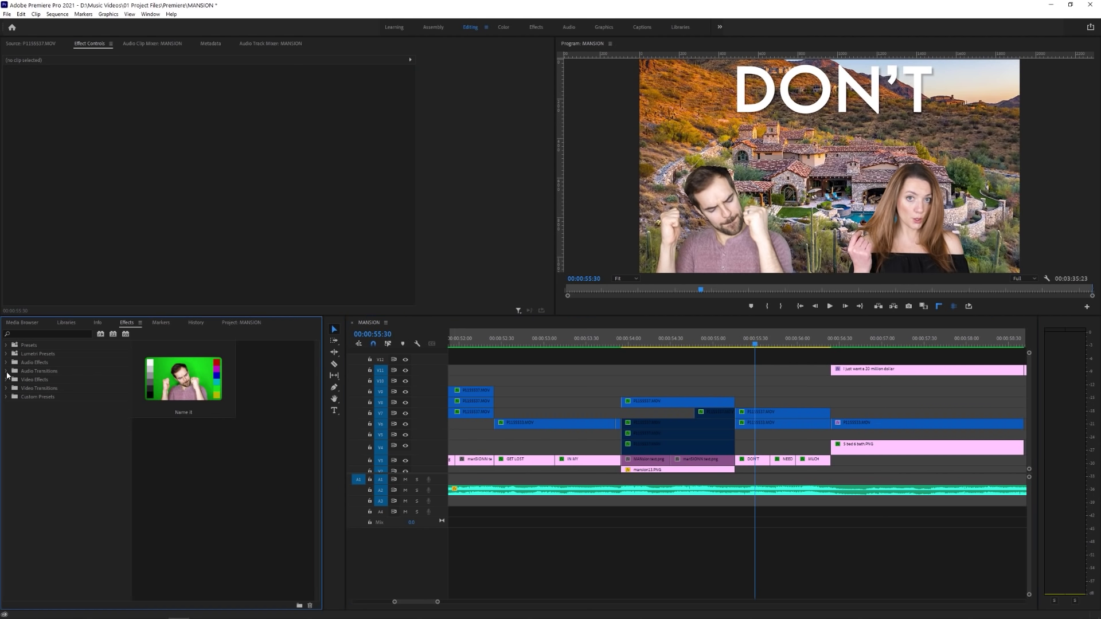
click(7, 379)
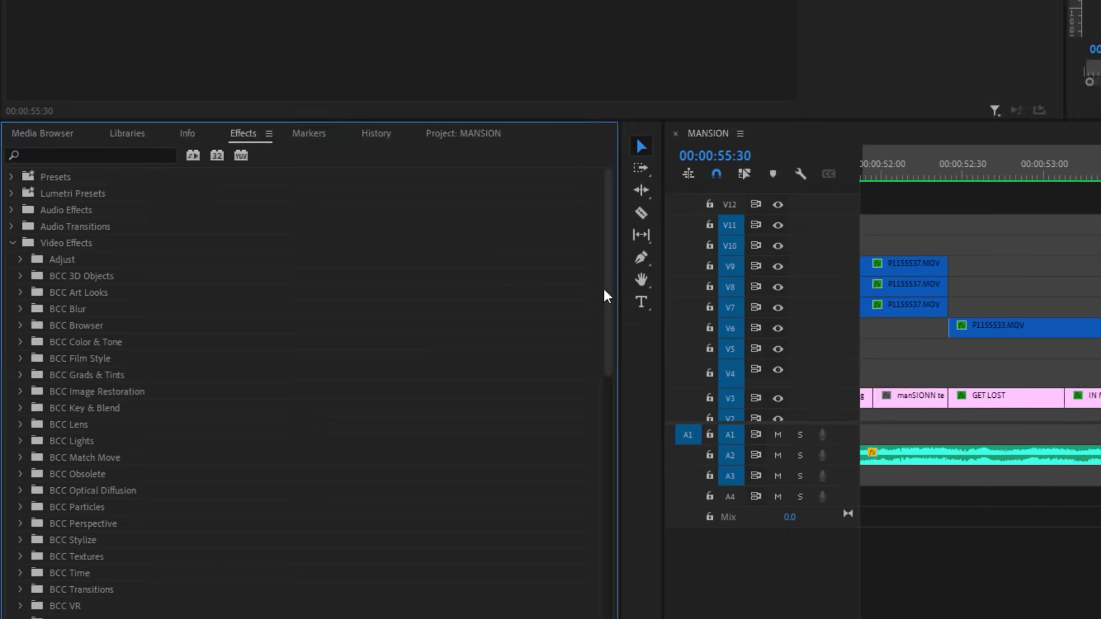
drag(316, 406, 316, 412)
drag(671, 282, 695, 559)
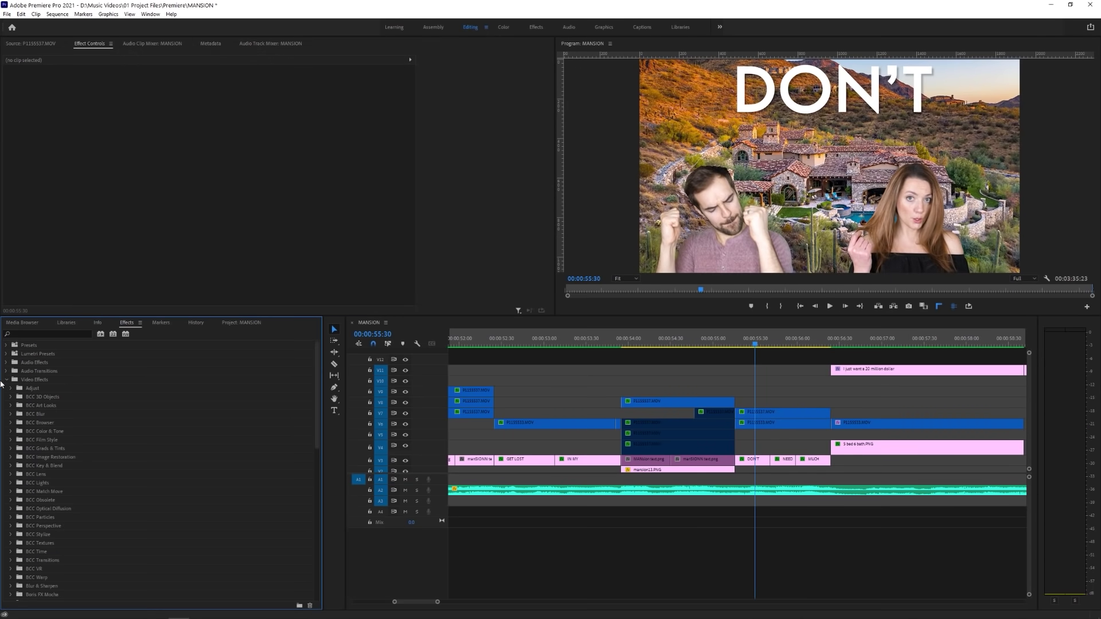
click(6, 380)
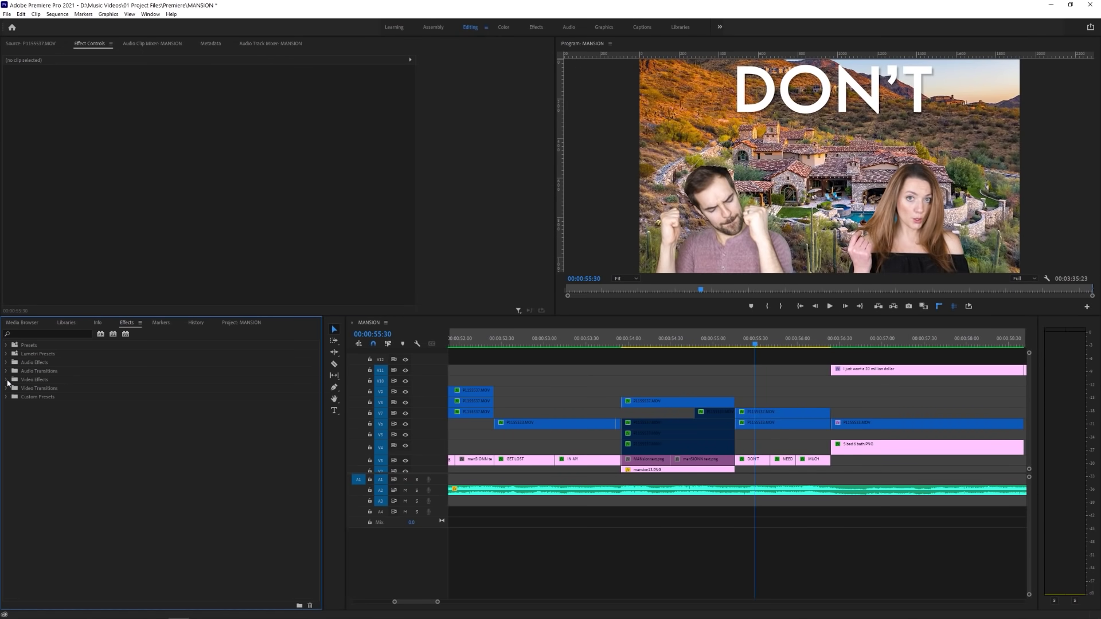
- Create an adjustment layer with the default settings and place it on track V9 above the DON'T shot
click(241, 323)
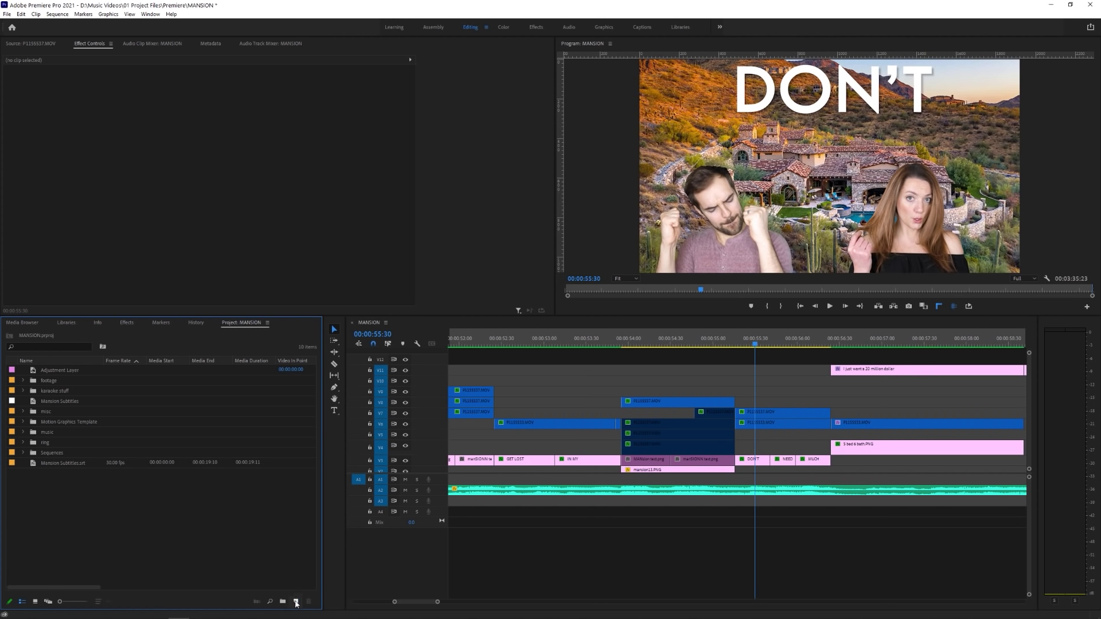
click(296, 602)
click(321, 562)
click(566, 348)
drag(104, 377, 746, 392)
- Apply the Posterize effect from the Stylize video effects to the adjustment layer
click(126, 322)
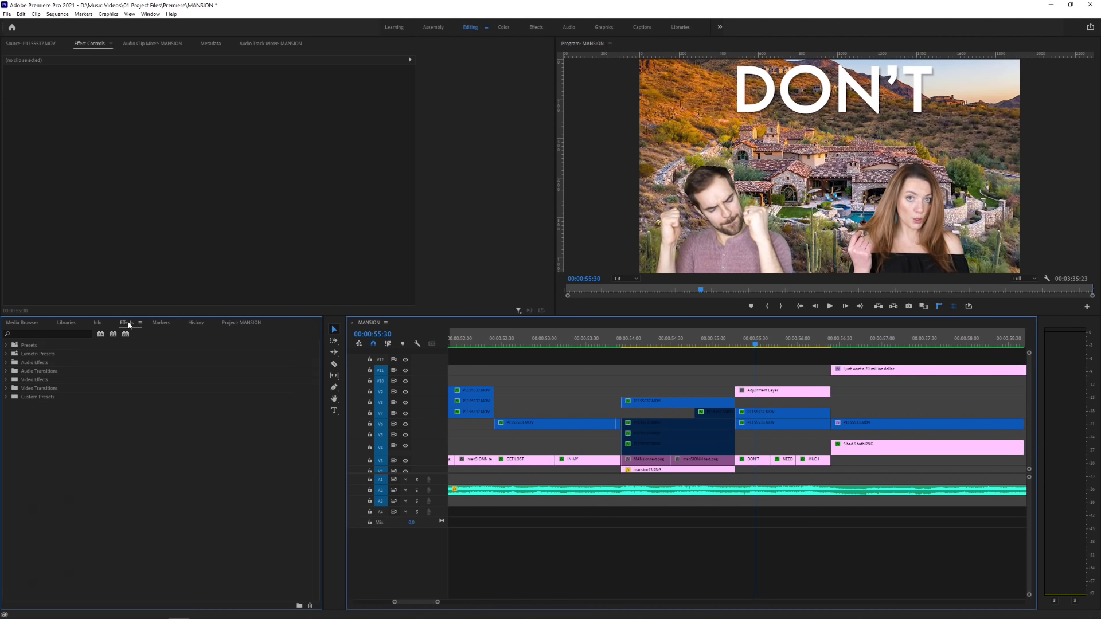
click(10, 379)
scroll(25, 469, down, 5)
scroll(23, 474, down, 10)
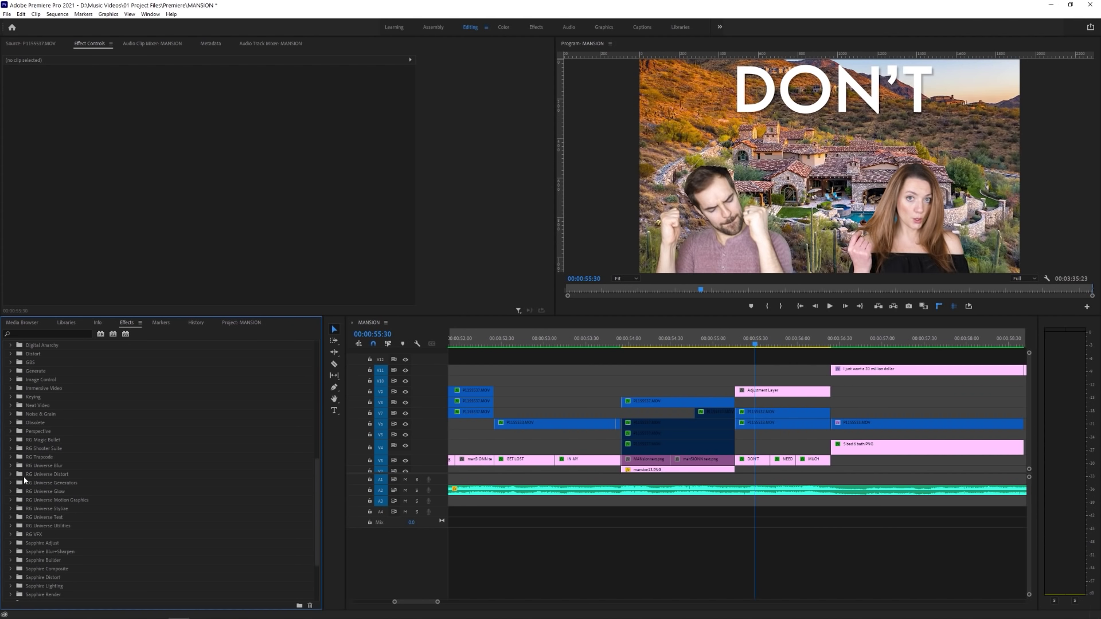
double_click(23, 476)
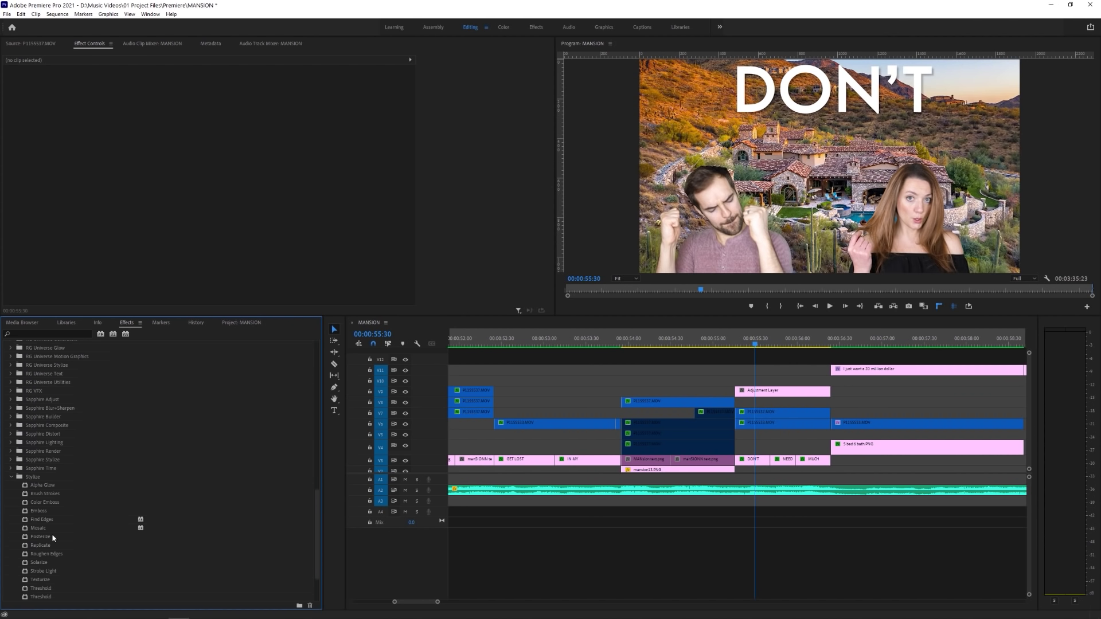
drag(53, 538, 645, 395)
- Move the posterized adjustment layer to track V10 over the earlier IN MY shot around 00:00:43:28 and save the project
click(664, 338)
key(minus)
key(minus)
key(minus)
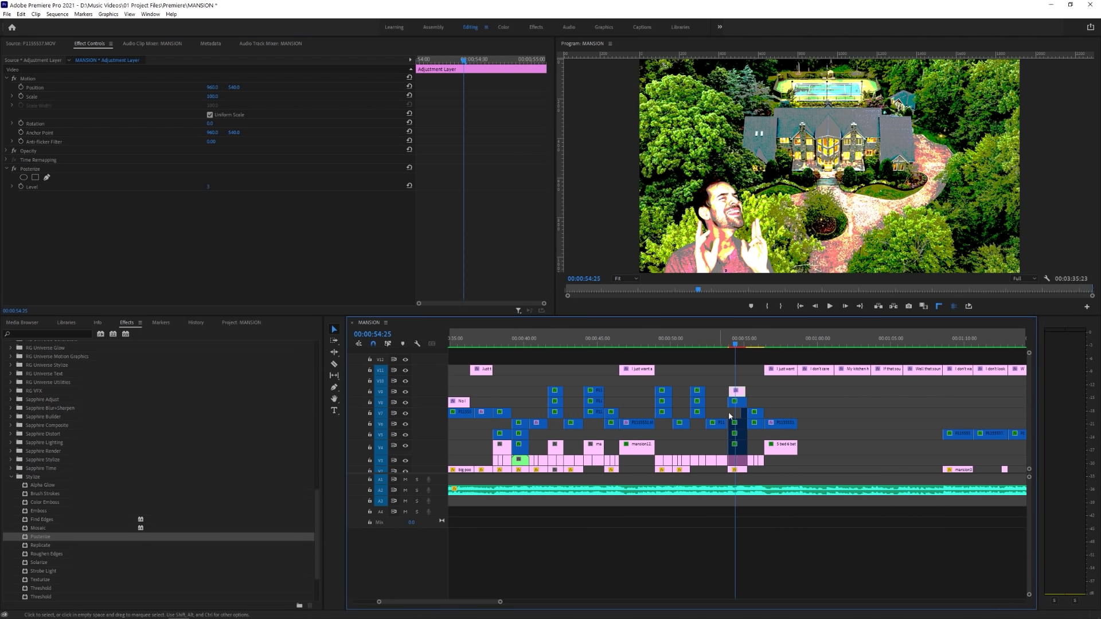
click(699, 343)
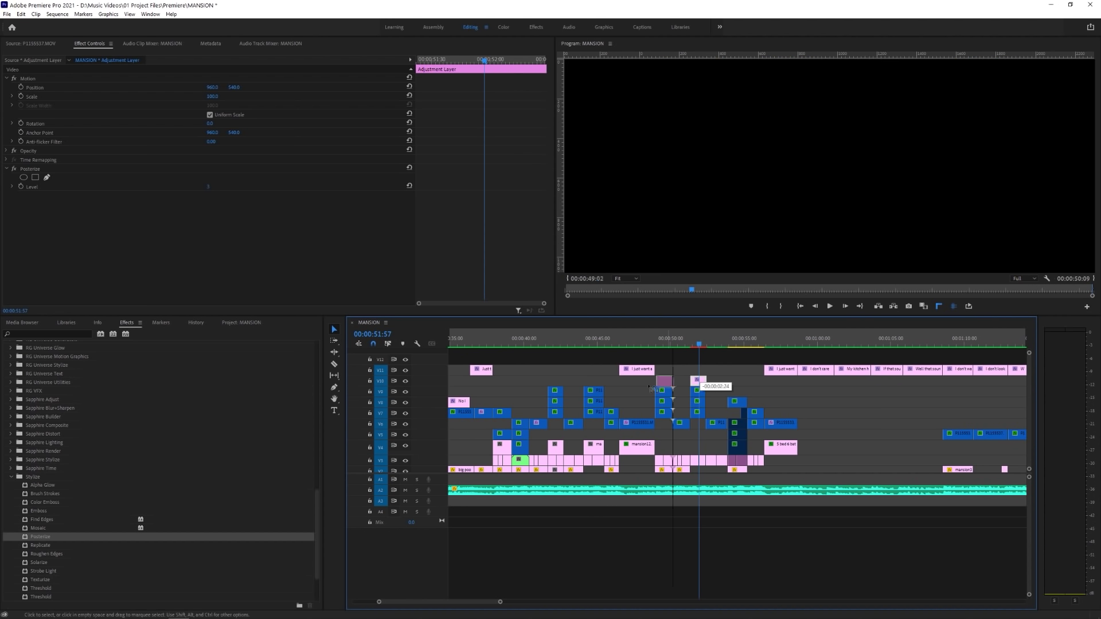
drag(648, 387, 579, 383)
click(519, 344)
click(576, 343)
key(Return)
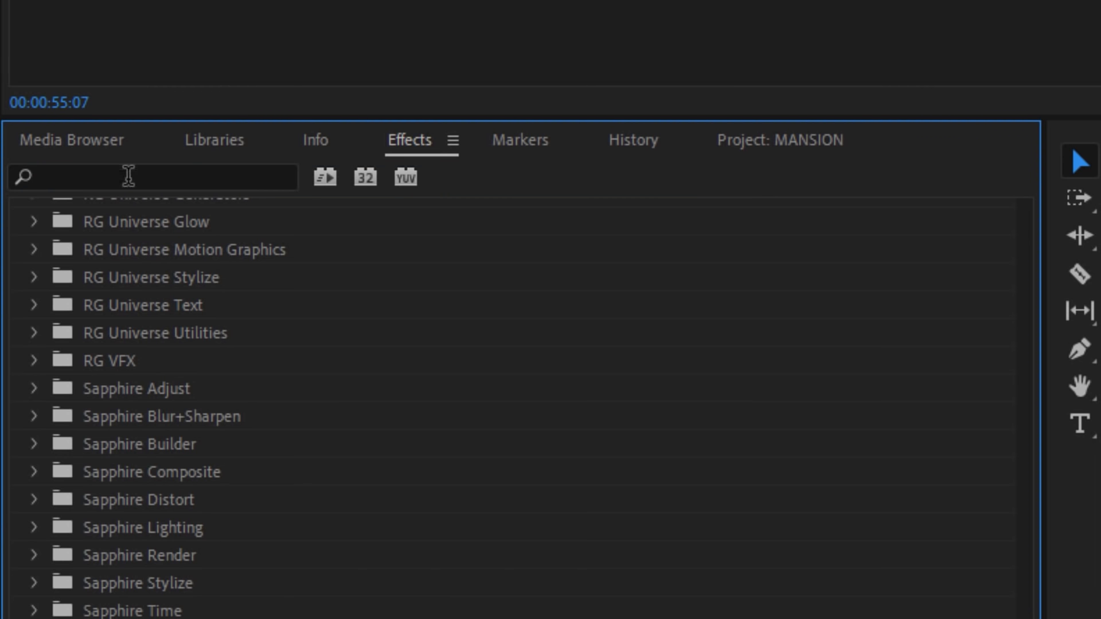
- Find the Levels video effect and apply it to the adjustment layer on track V9 before the DON'T shot
click(128, 176)
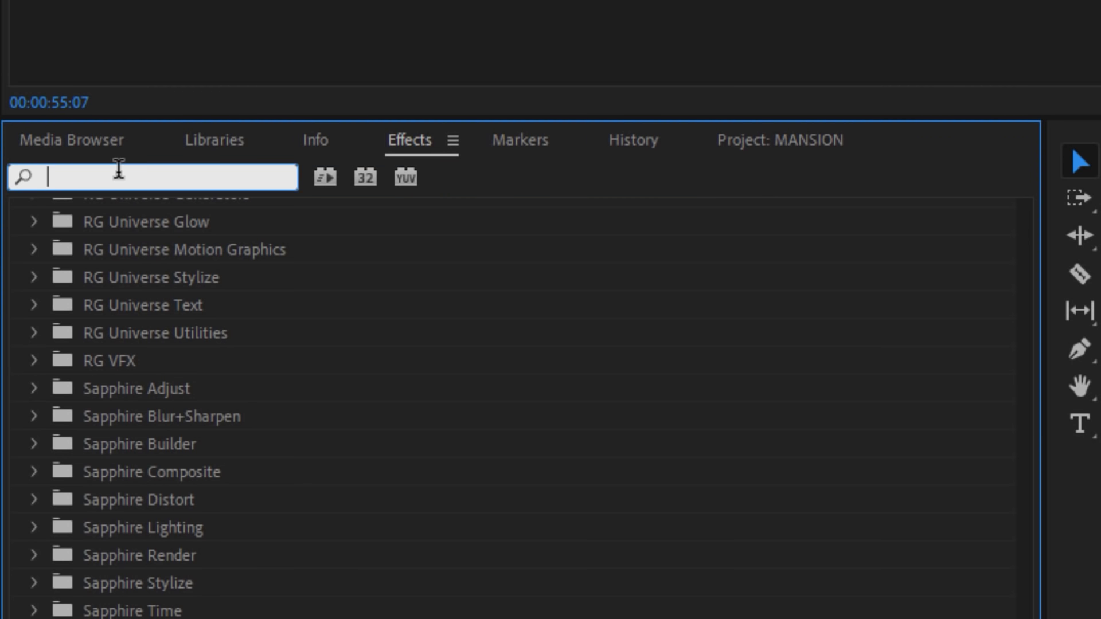
text(levels)
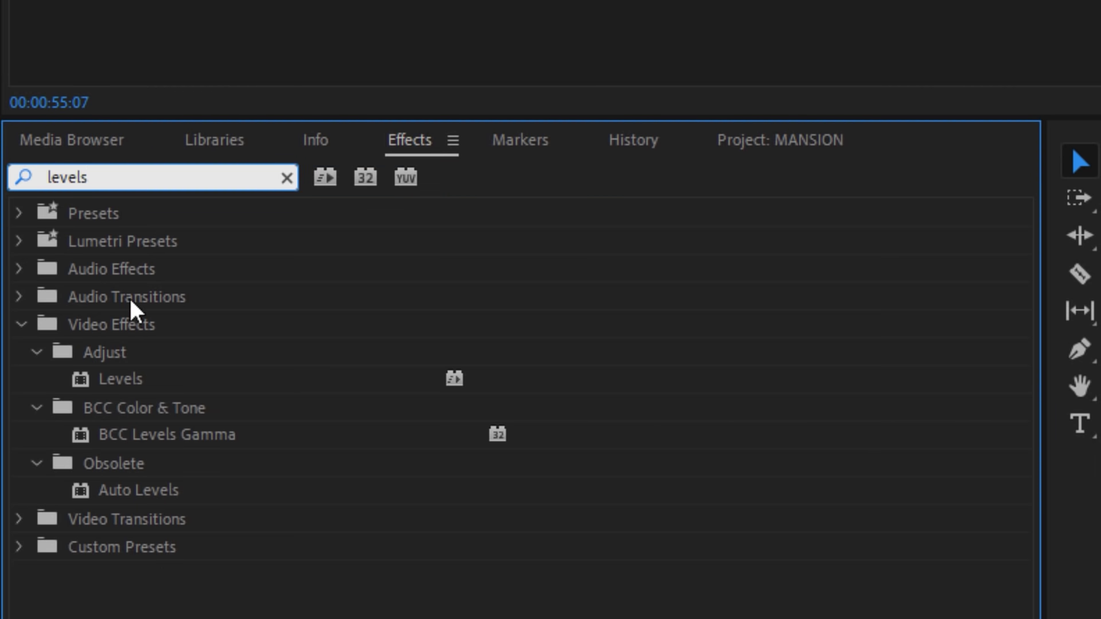
drag(126, 379, 273, 348)
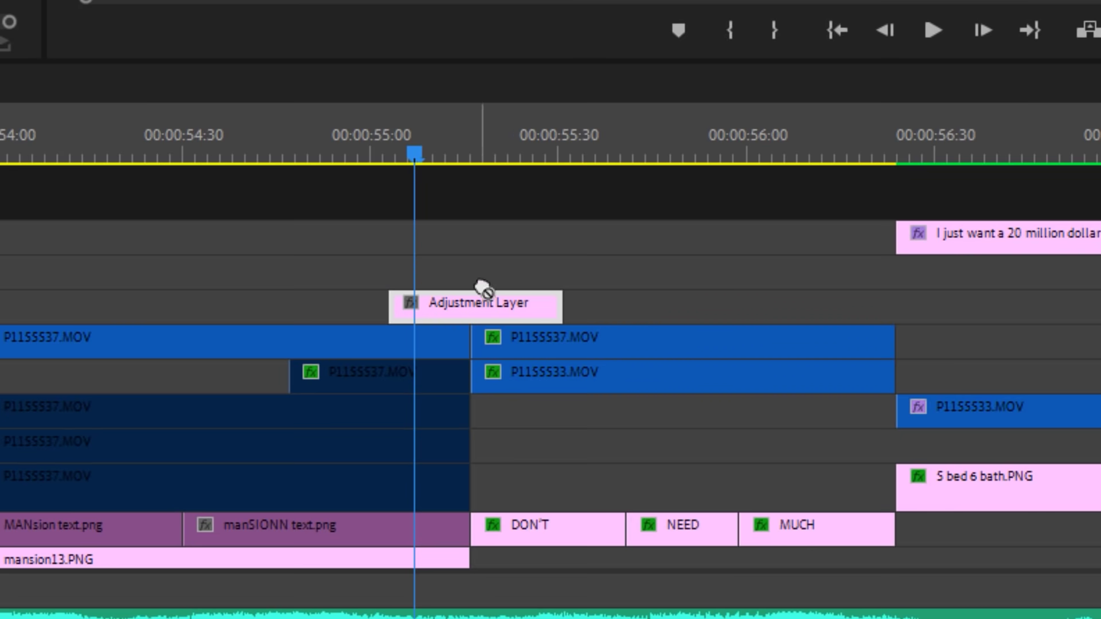
- Keyframe the adjustment layer's (RGB) White Input Level at 00:00:55:16, 00:00:55:04 and 00:00:55:28
drag(431, 152, 470, 157)
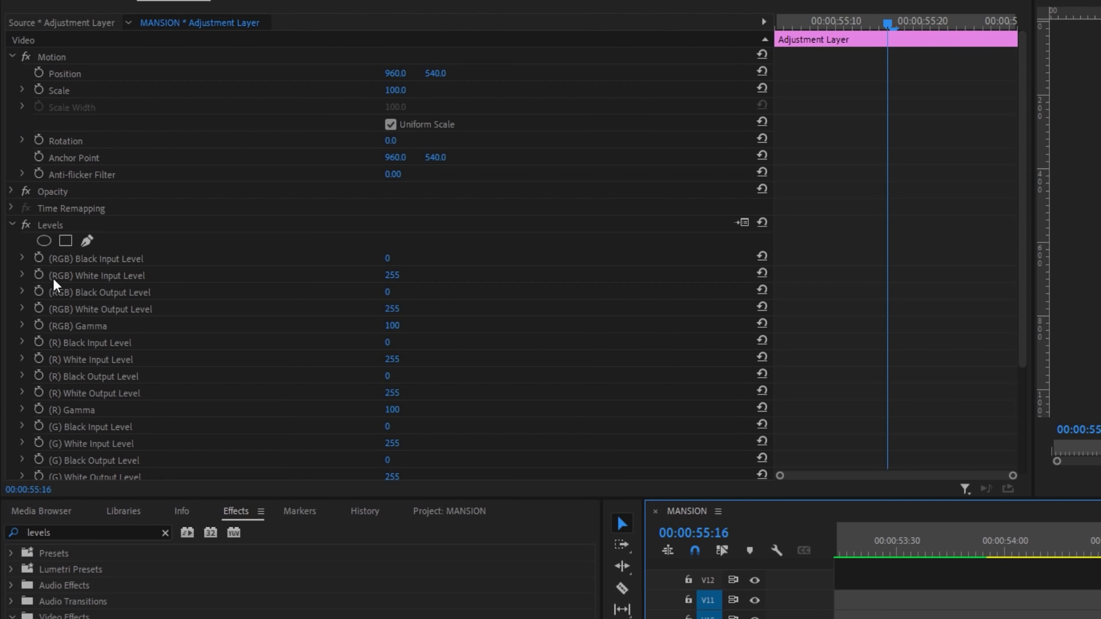
click(38, 274)
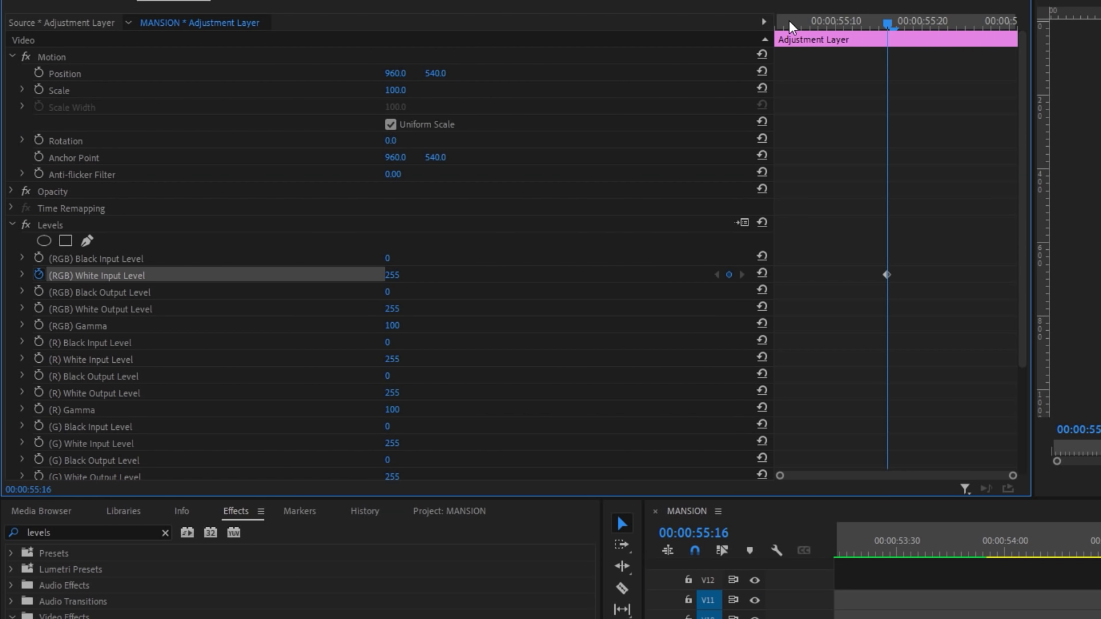
click(783, 23)
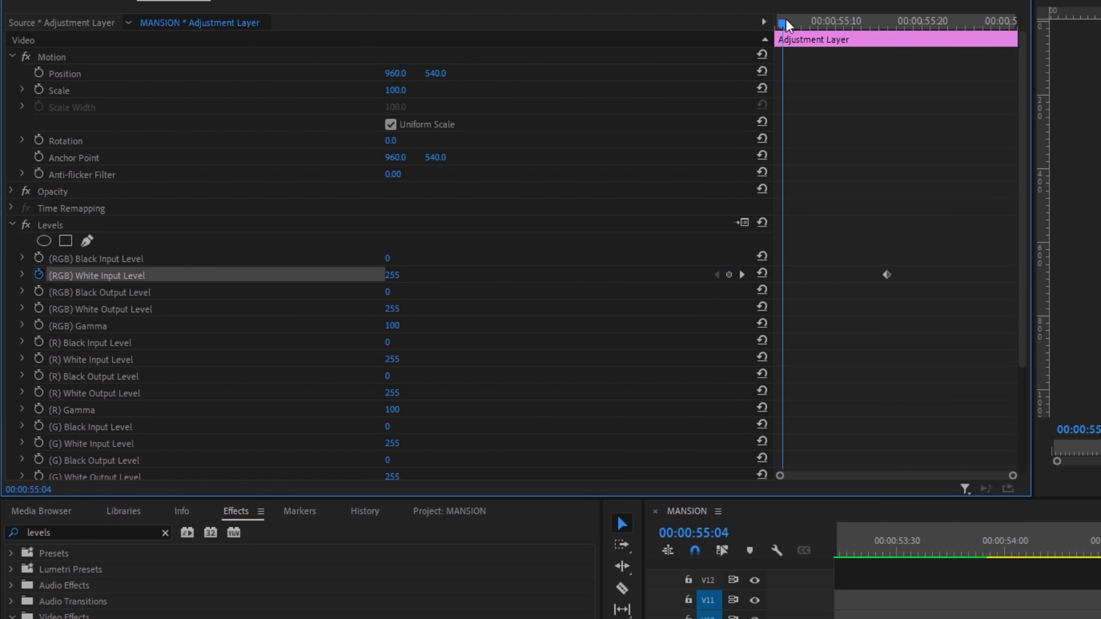
click(992, 20)
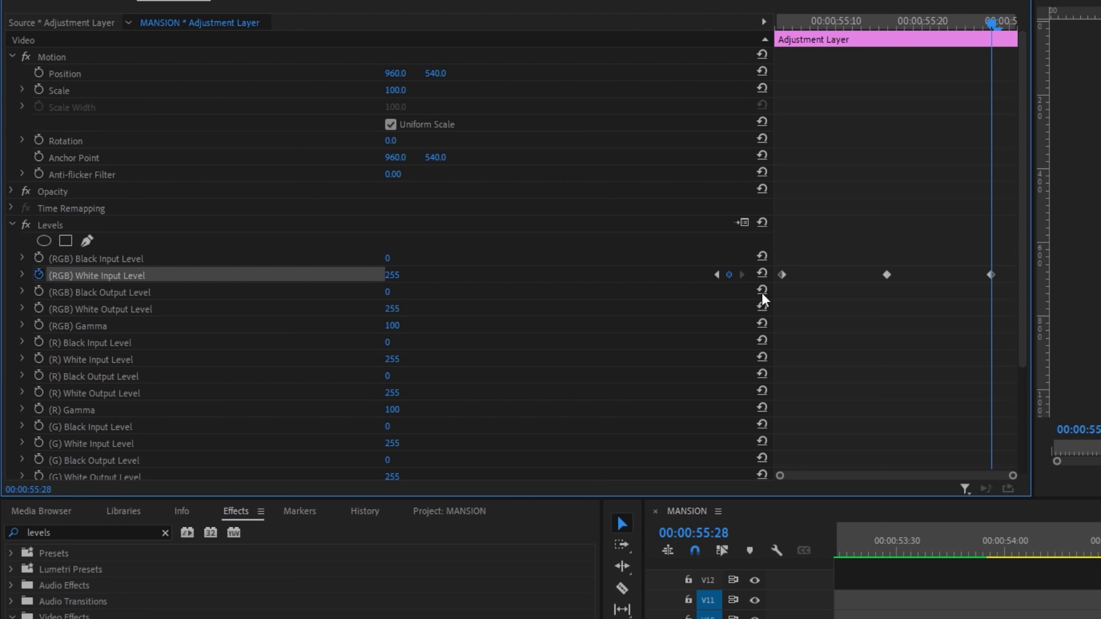
- Lower the (RGB) White Input Level at the middle keyframe until the frame burns to white, and play back the flash from 00:00:55:03
click(715, 274)
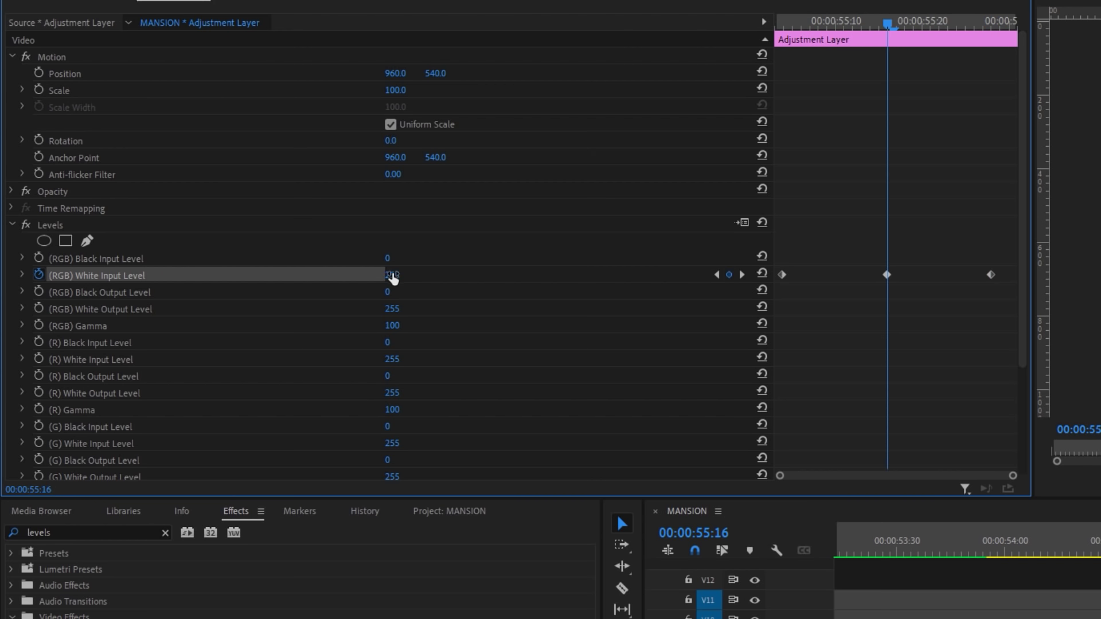
drag(392, 275, 155, 275)
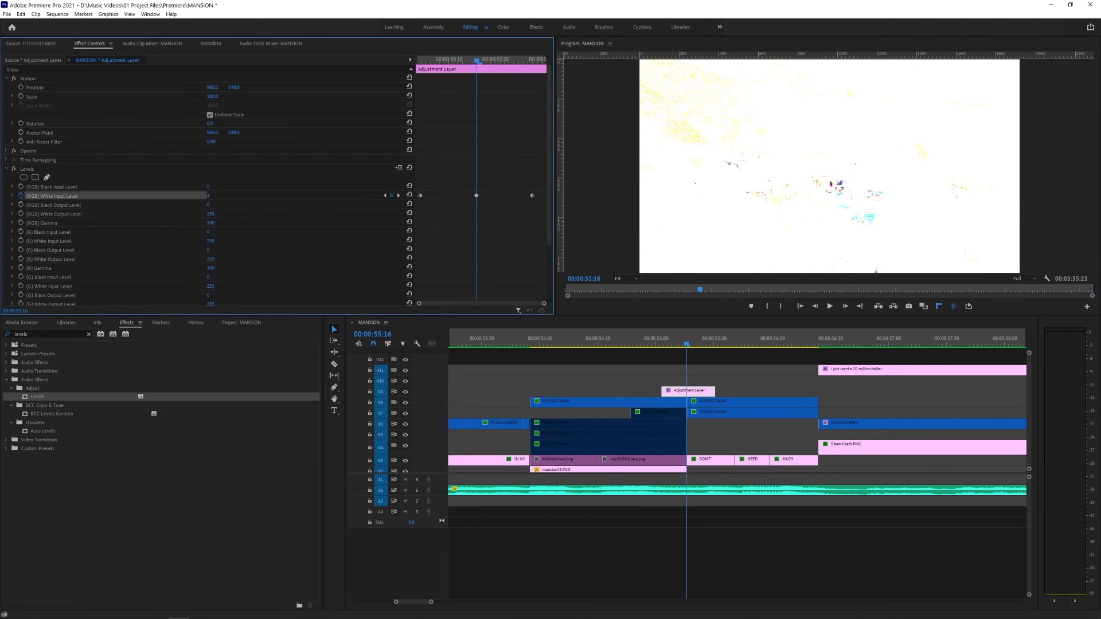
click(663, 341)
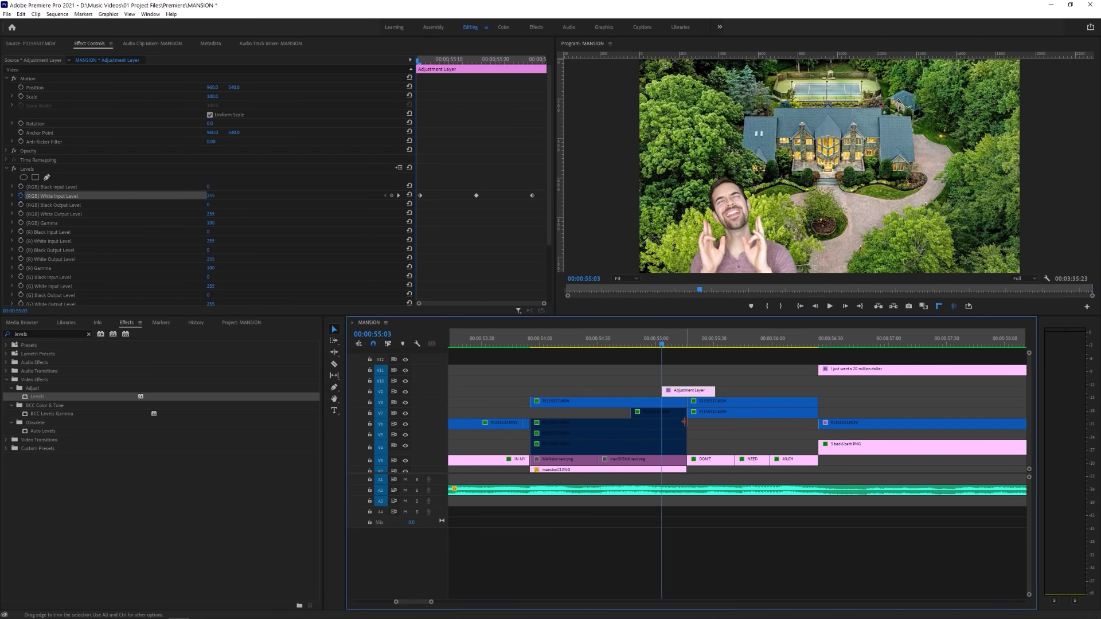
key(space)
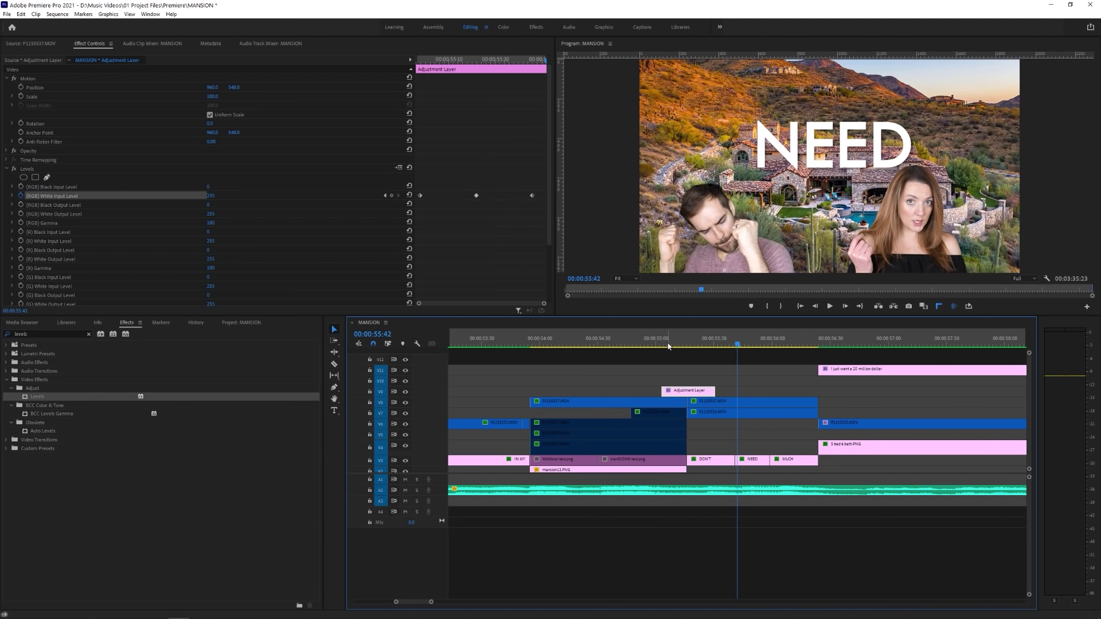
click(665, 342)
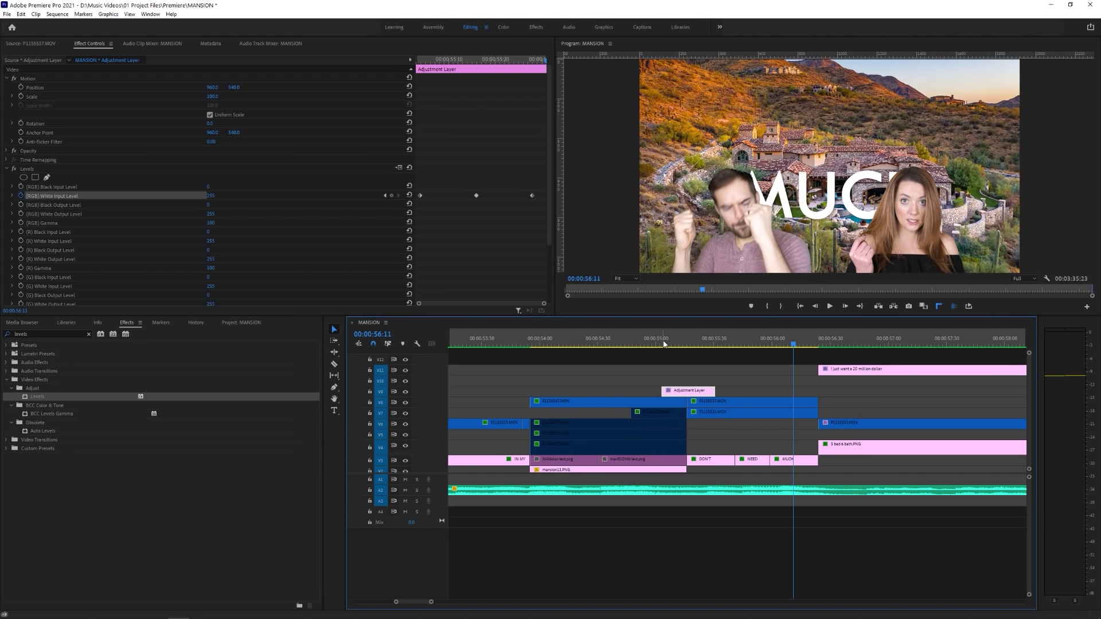
click(664, 342)
click(664, 342)
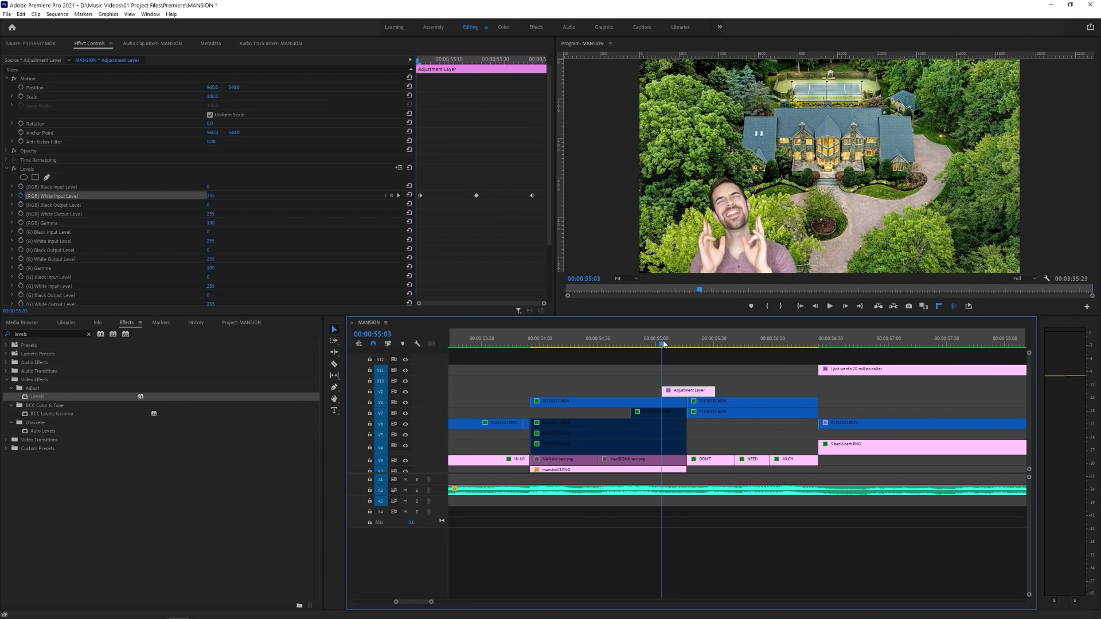
click(664, 342)
click(664, 341)
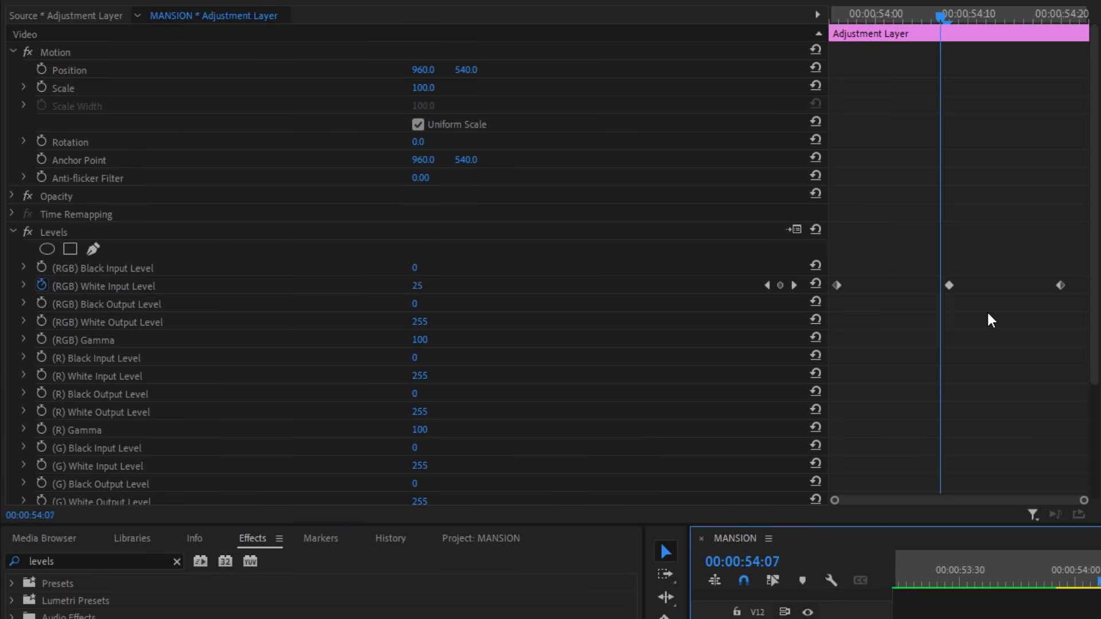
- Tighten the outer White Input Level keyframes around 00:00:54:08, starting at 00:00:54:03, set the middle keyframe to 150, and preview the flash
drag(837, 286, 902, 288)
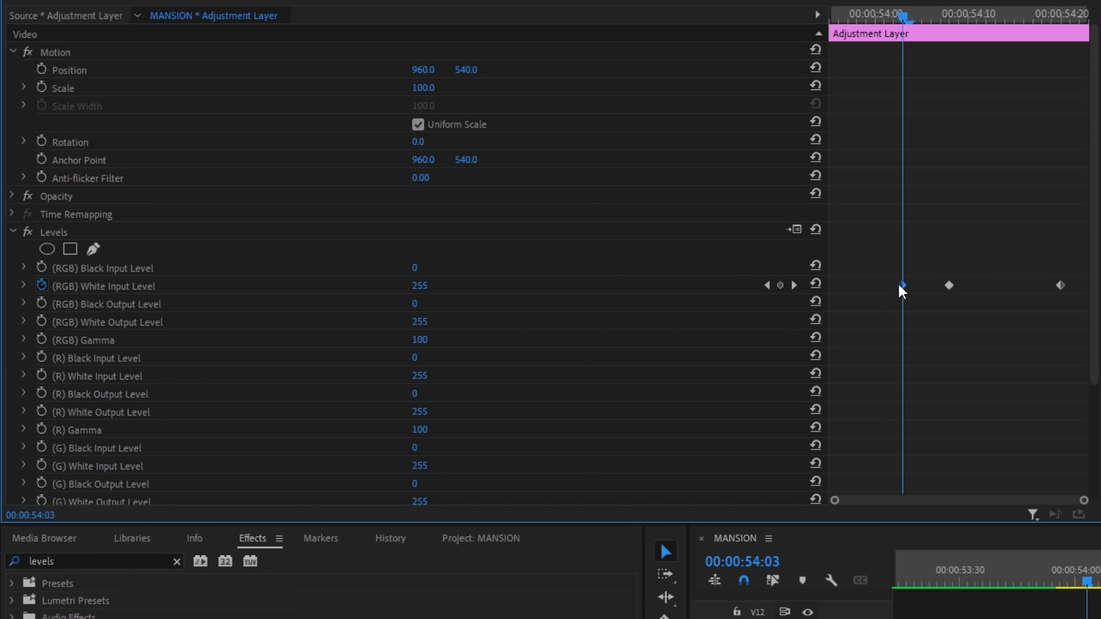
key(space)
key(Left)
key(Left)
key(Left)
key(Left)
key(Left)
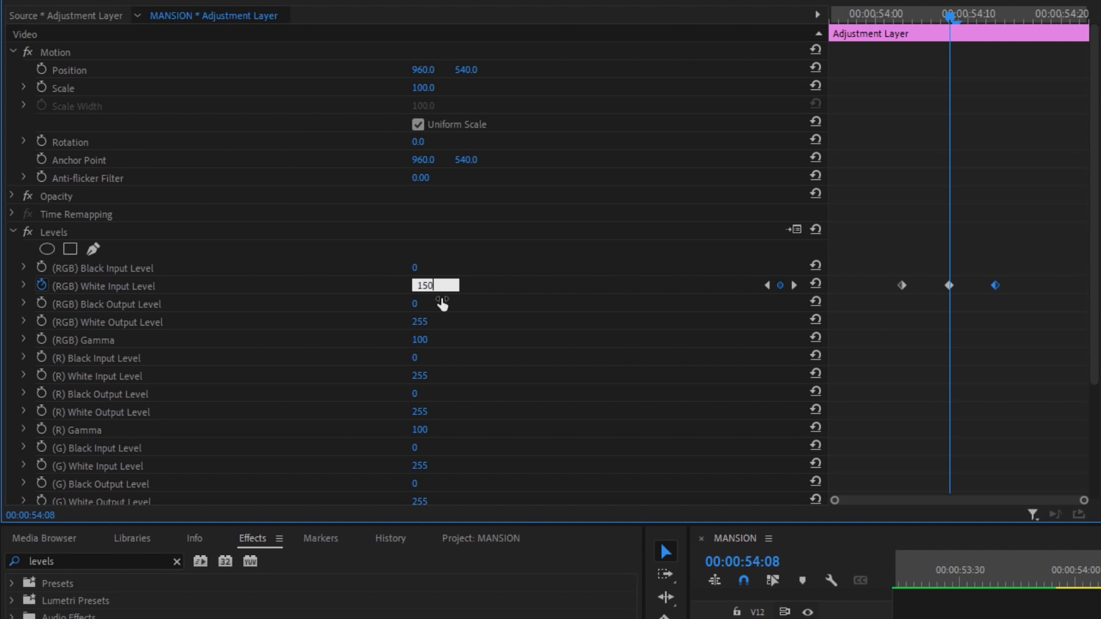
key(space)
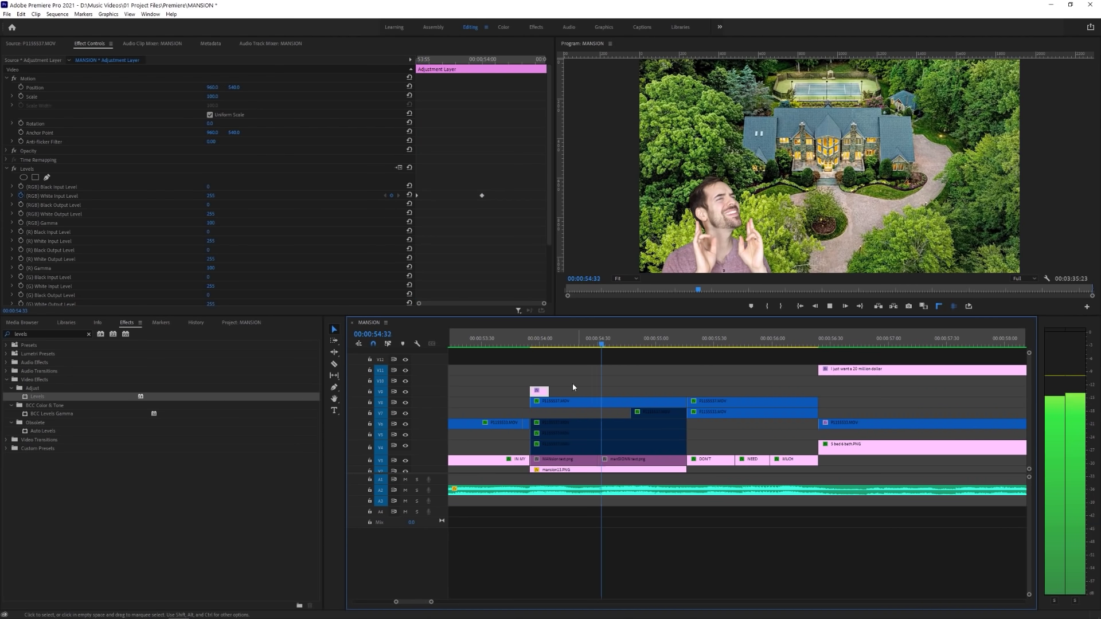
- Duplicate the shortened flash adjustment layer on its track at 00:00:54:33 and again at 00:00:55:12, and play back the section
key(space)
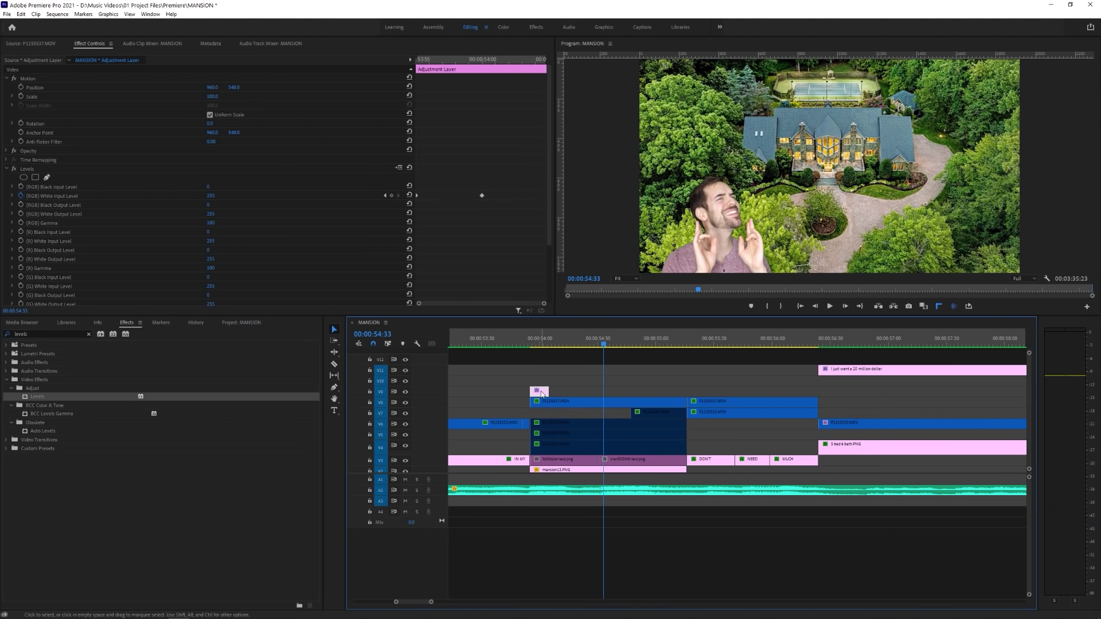
drag(544, 392, 617, 395)
key(space)
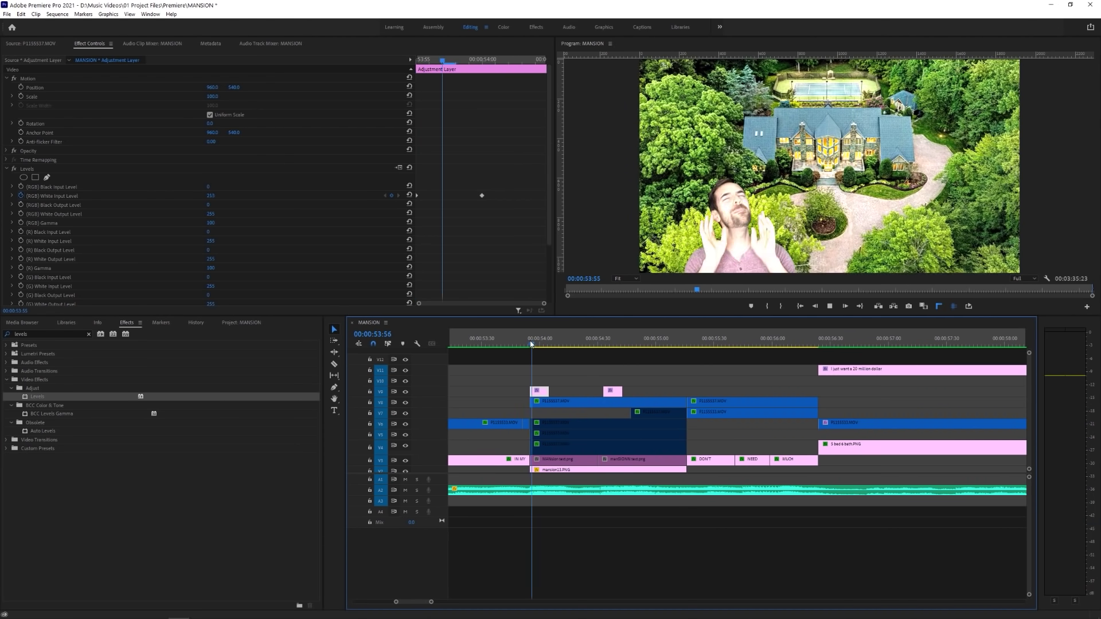
key(space)
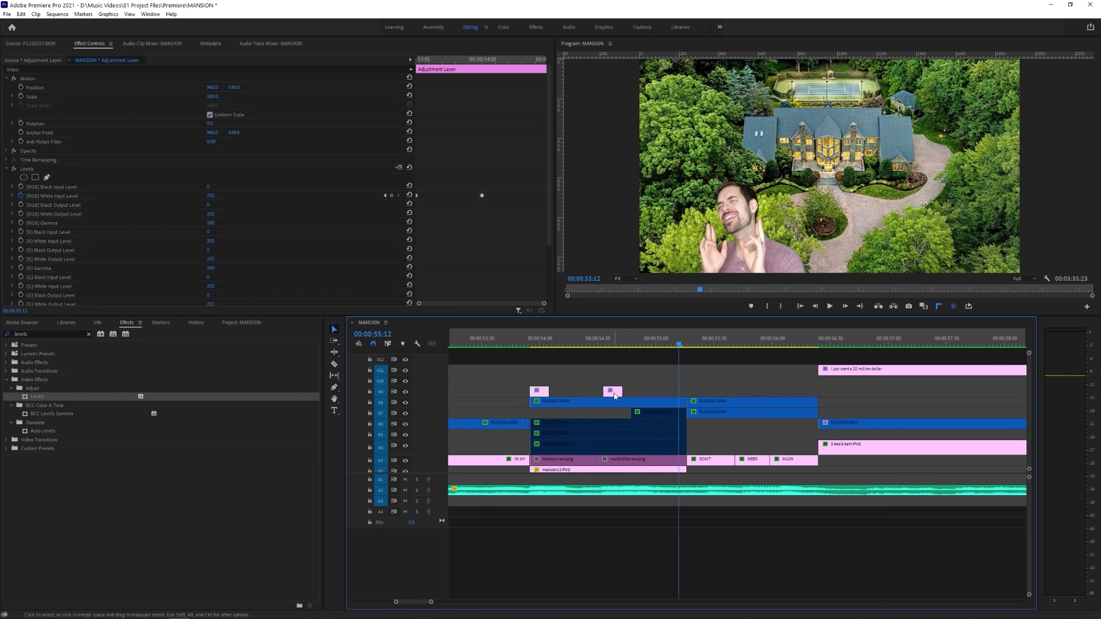
key(ctrl+c)
key(ctrl+v)
click(528, 346)
- Position copies of the flash adjustment layer over the DON'T, NEED and MUCH words in time with the music, and play back the section
key(space)
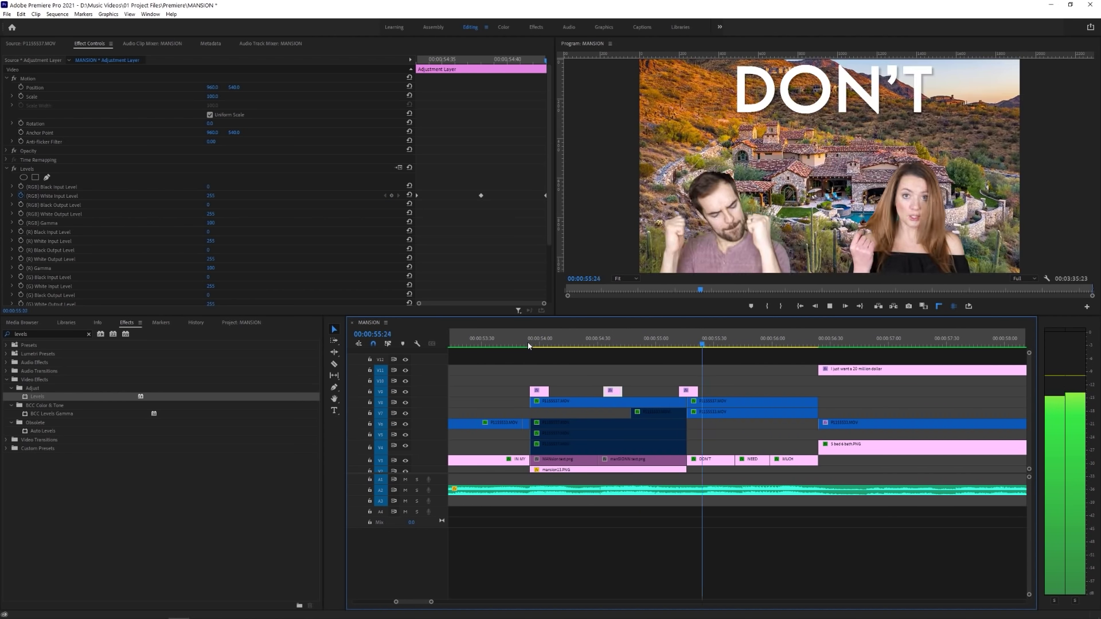
drag(714, 392, 718, 396)
drag(717, 396, 721, 396)
click(693, 341)
key(space)
drag(719, 392, 714, 393)
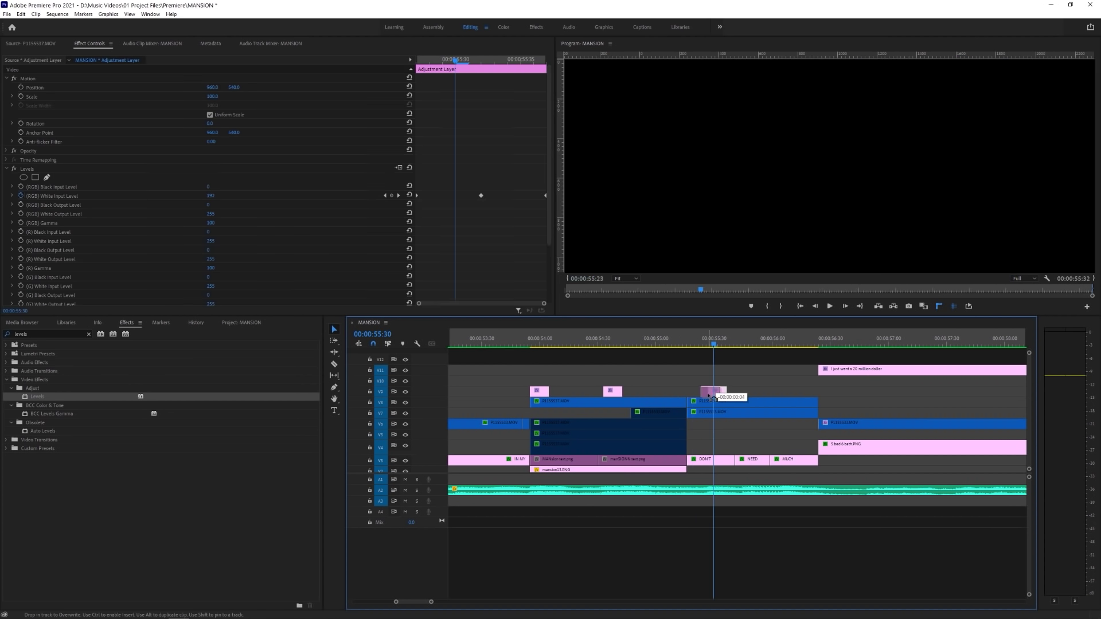
drag(711, 392, 727, 393)
drag(745, 392, 778, 391)
click(693, 341)
key(space)
click(529, 338)
key(space)
key(space)
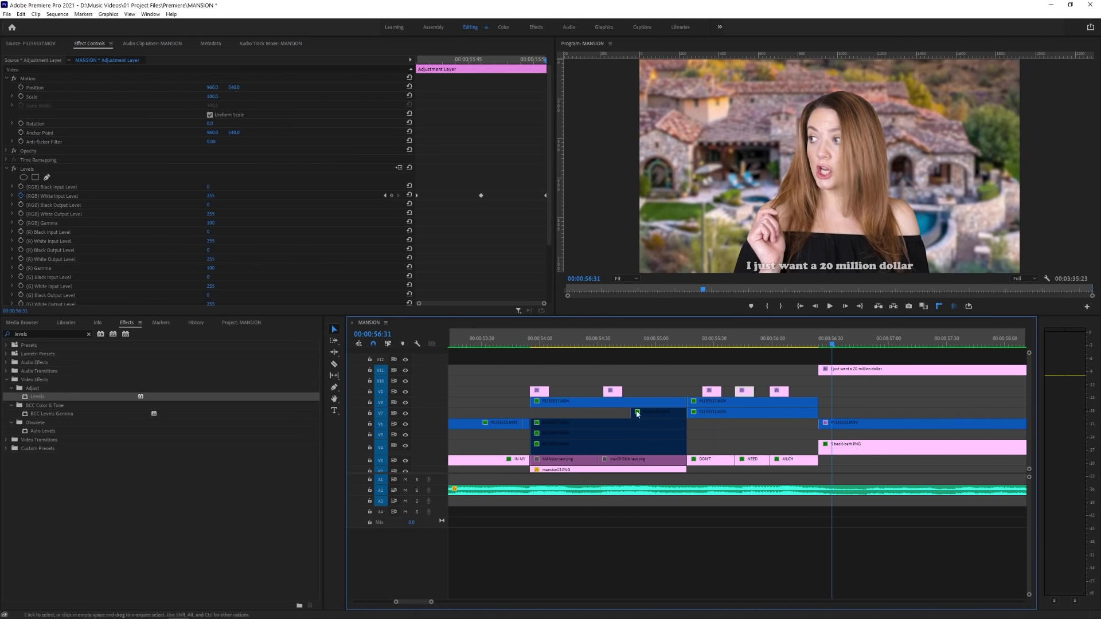
key(minus)
key(minus)
key(minus)
drag(802, 392, 613, 382)
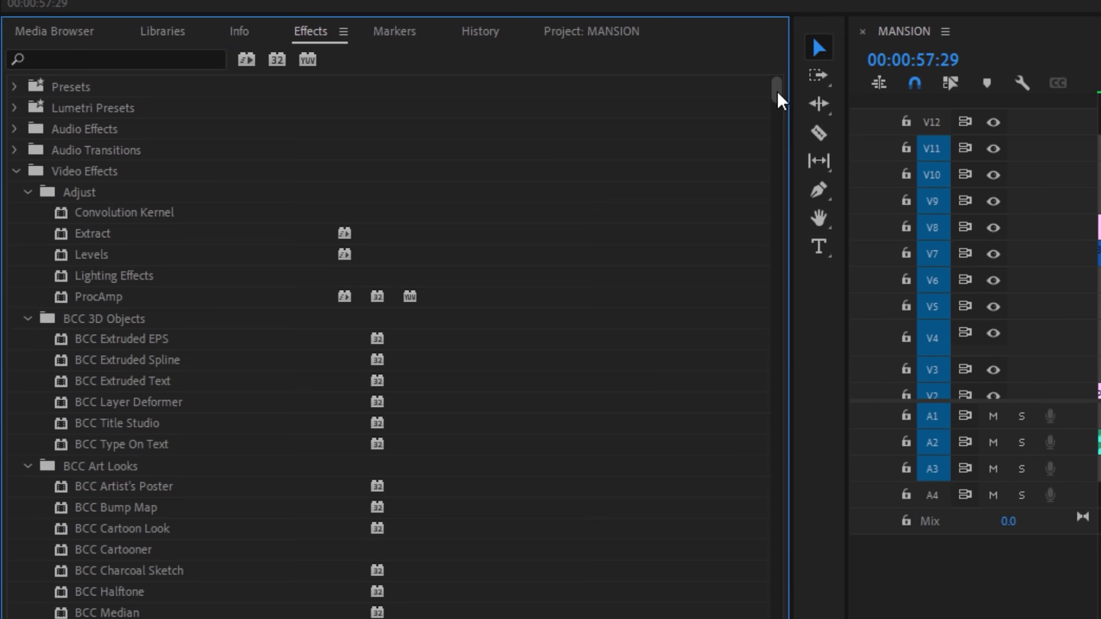
drag(776, 91, 794, 618)
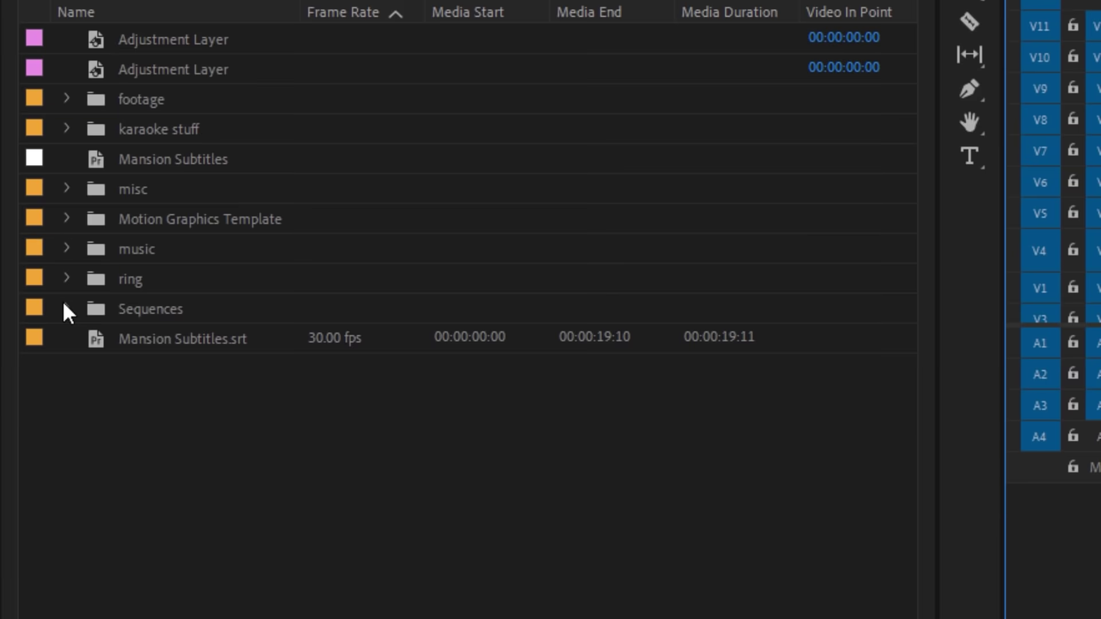
- Open the Auto Reframe Sequence settings for the MANSION sequence in the Sequences bin
click(64, 306)
click(203, 341)
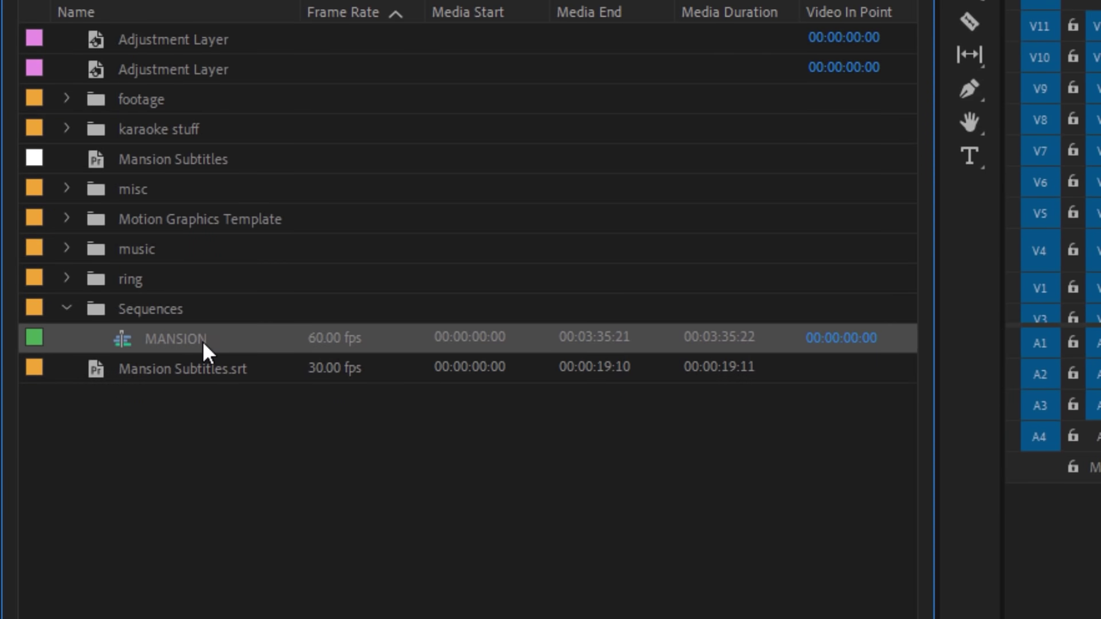
right_click(201, 340)
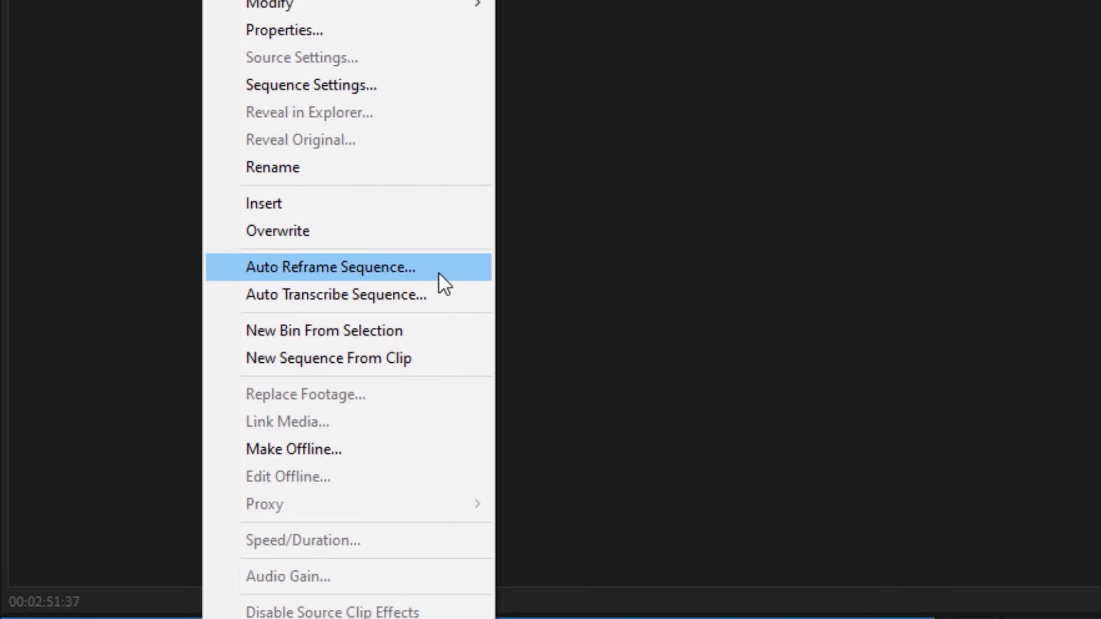
click(439, 266)
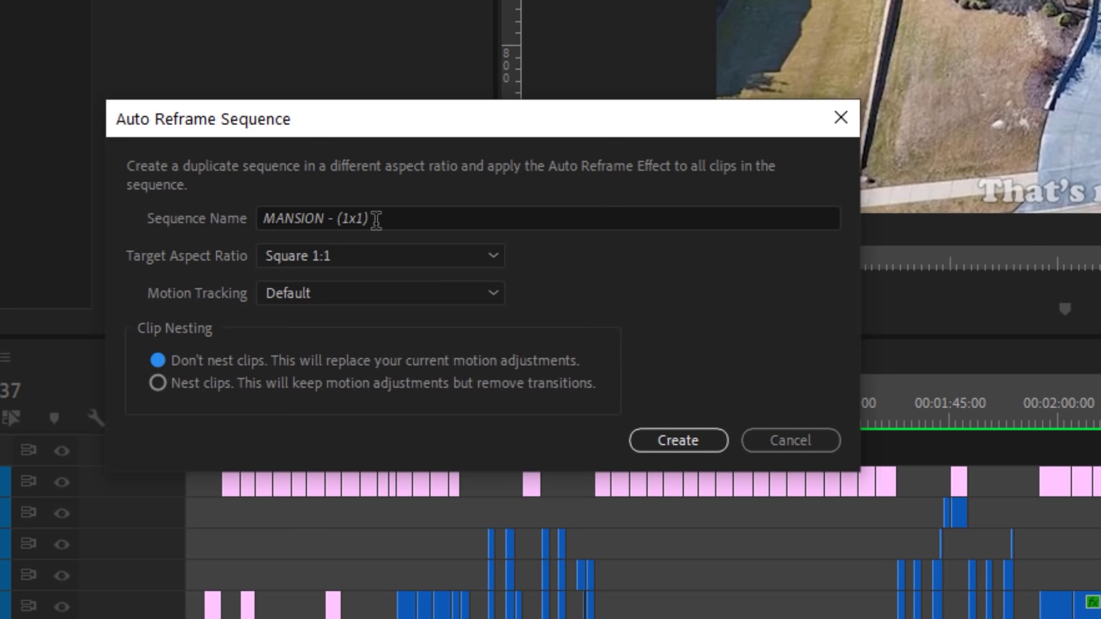
- Create the reframed sequence MANSION - (1x1) with Square 1:1 aspect ratio, Default motion tracking and nested clips, and play it from the start
click(366, 253)
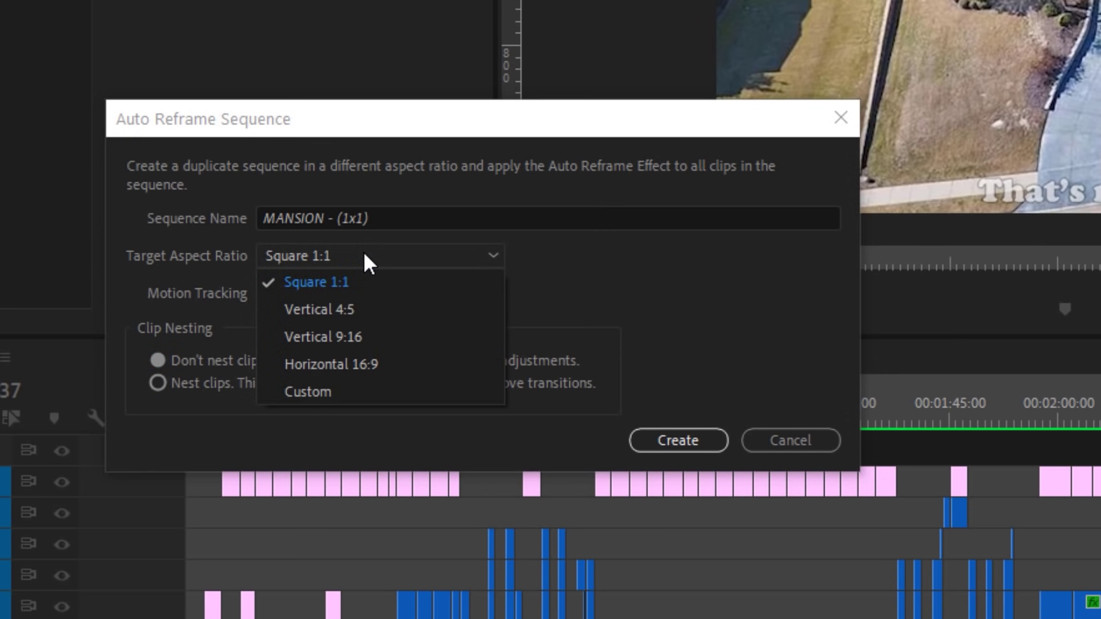
click(422, 288)
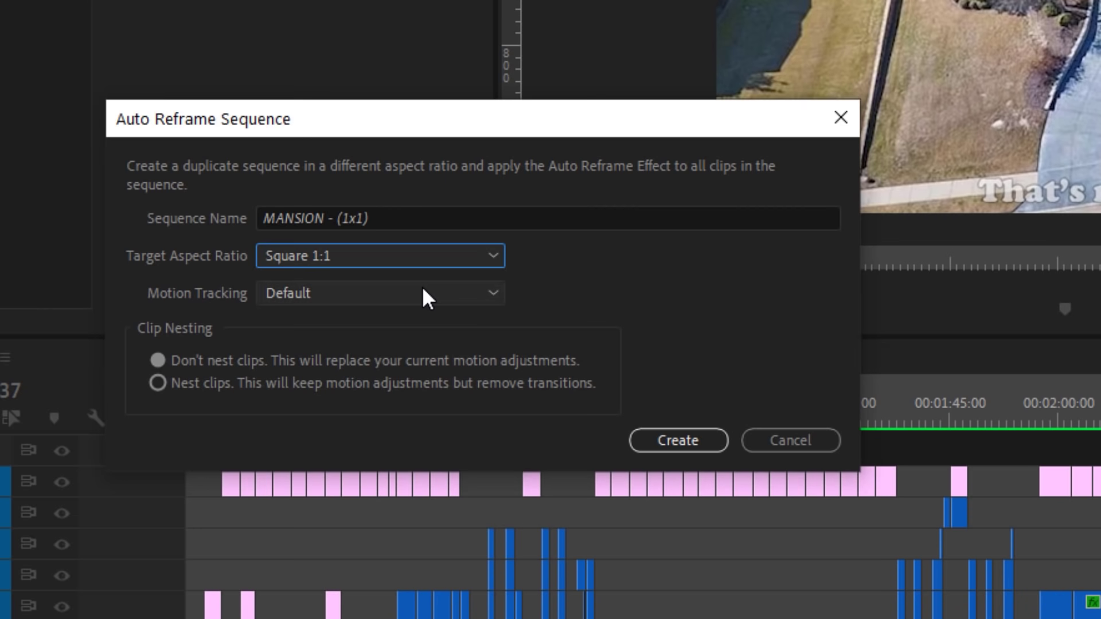
click(365, 299)
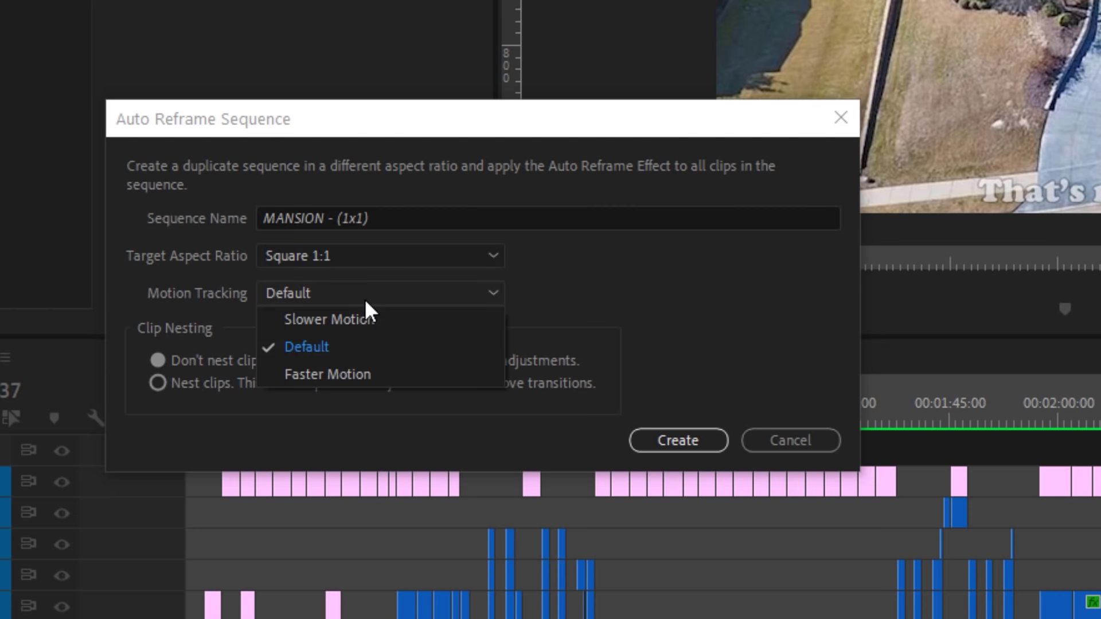
click(397, 351)
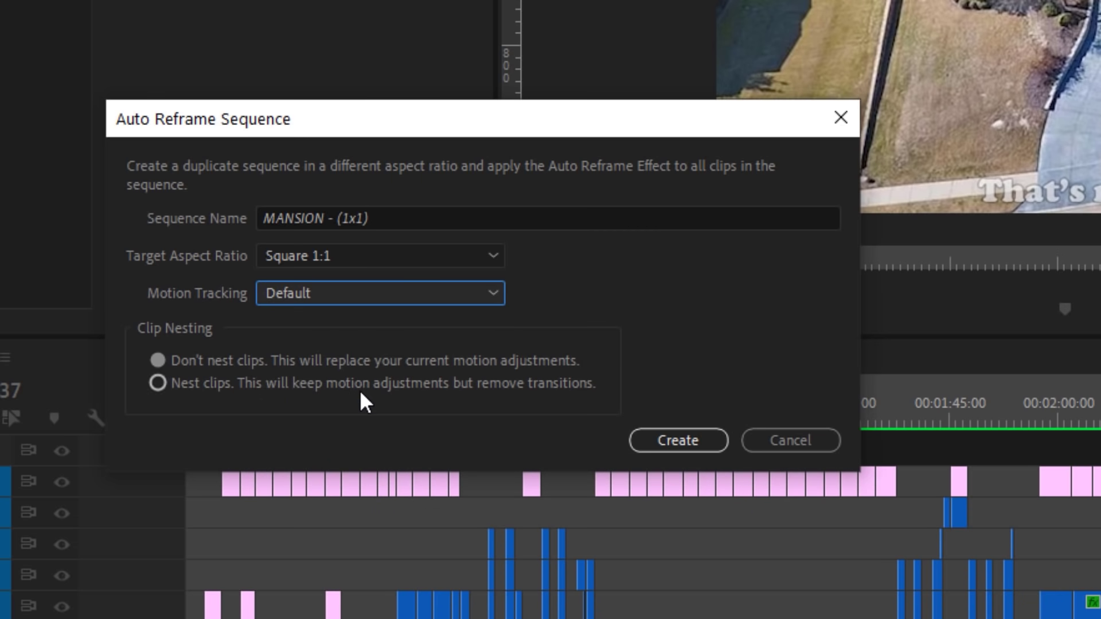
click(158, 384)
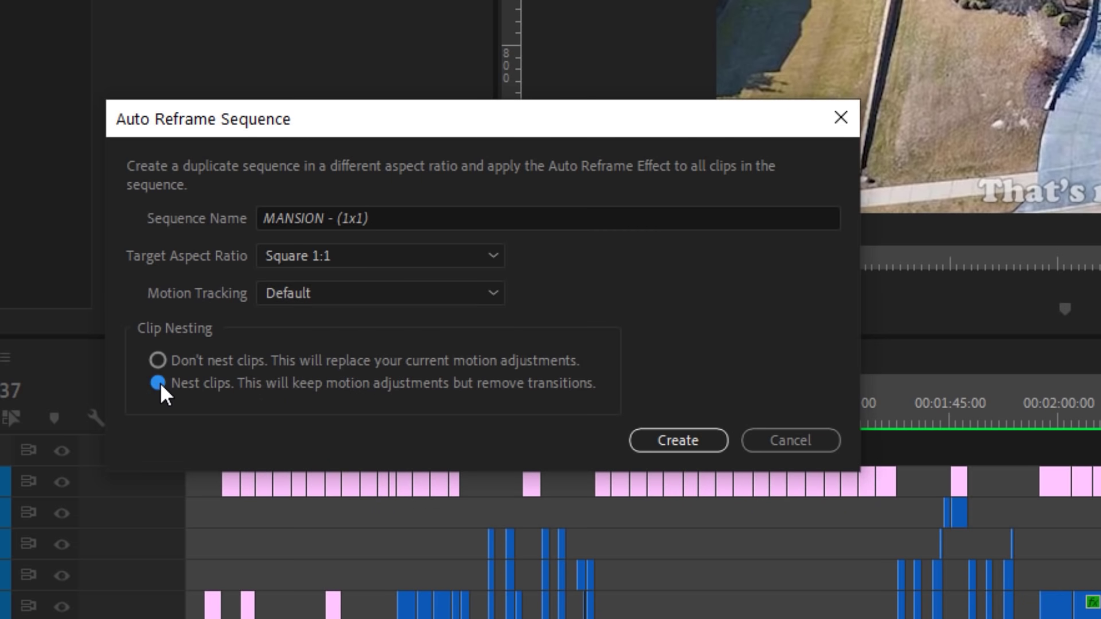
click(677, 441)
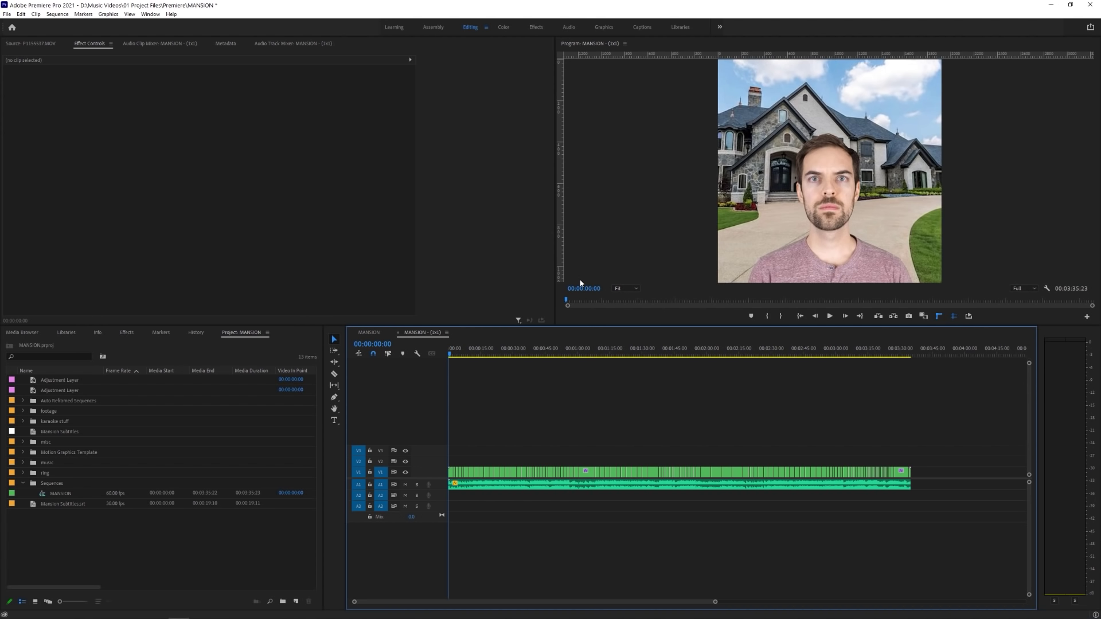
mouse_move(459, 351)
mouse_down()
mouse_move(636, 351)
mouse_move(451, 352)
mouse_up()
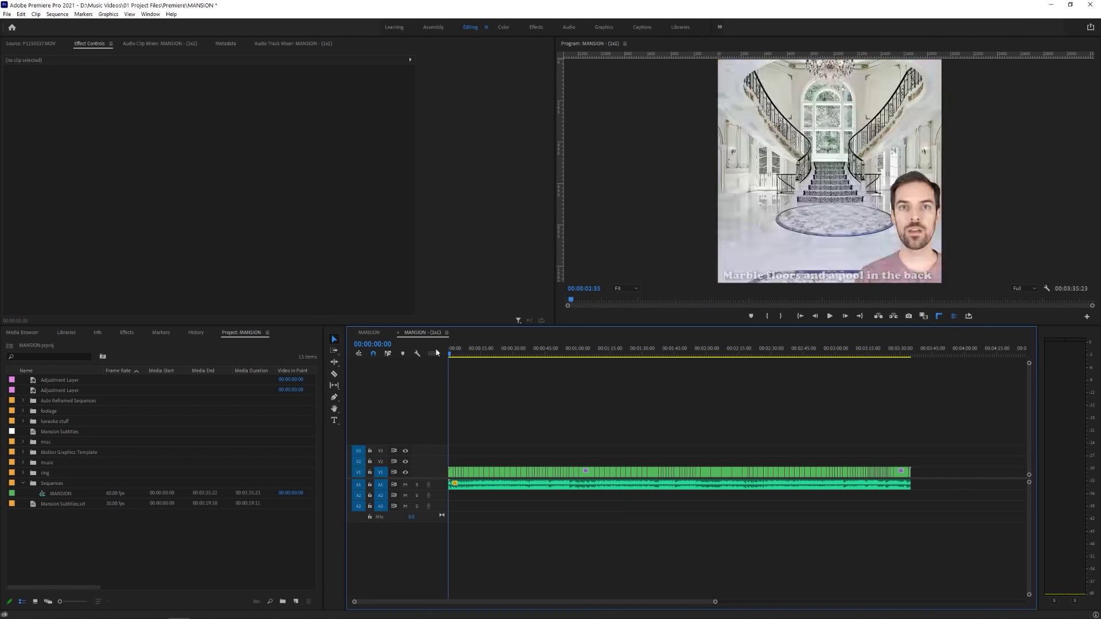
key(space)
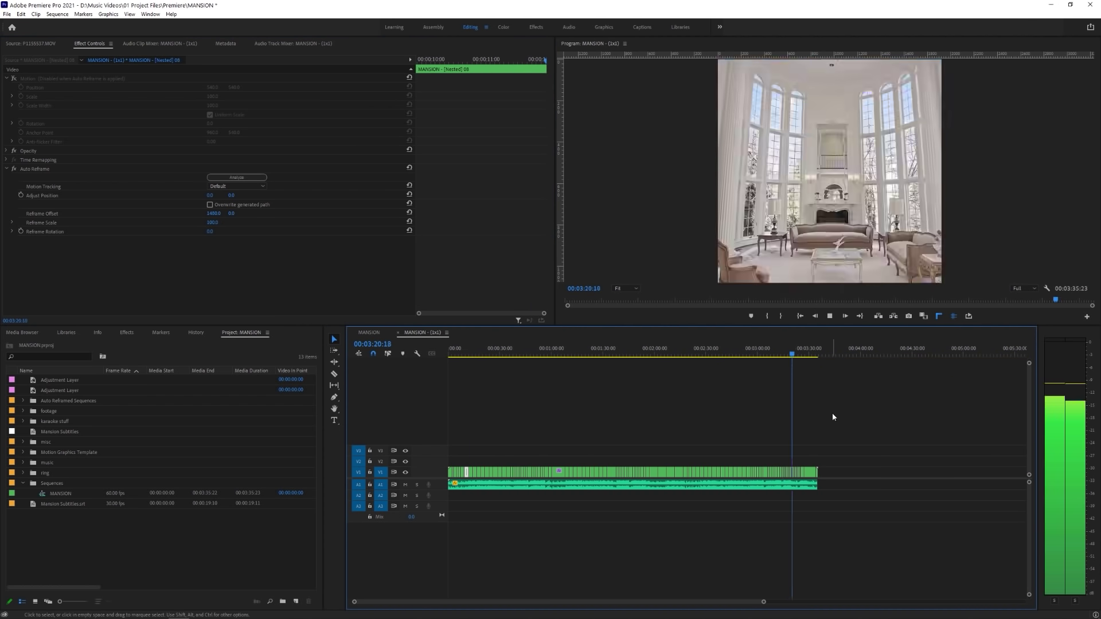
- Export the square sequence in H.264 format as MANSION - (1x1).mp4
key(Home)
key(ctrl+m)
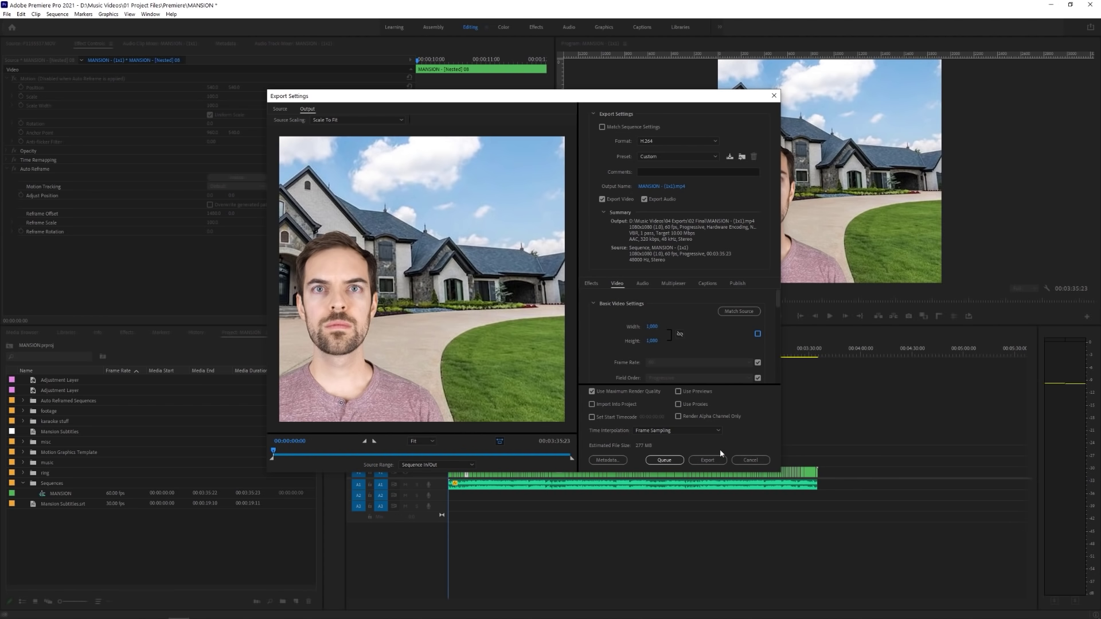
click(711, 461)
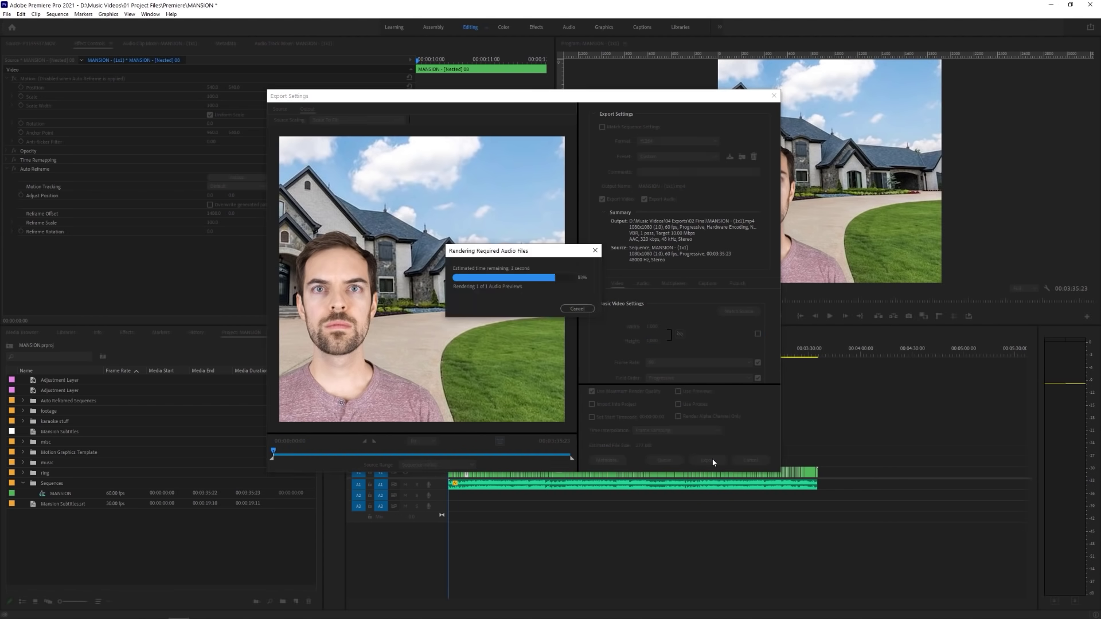